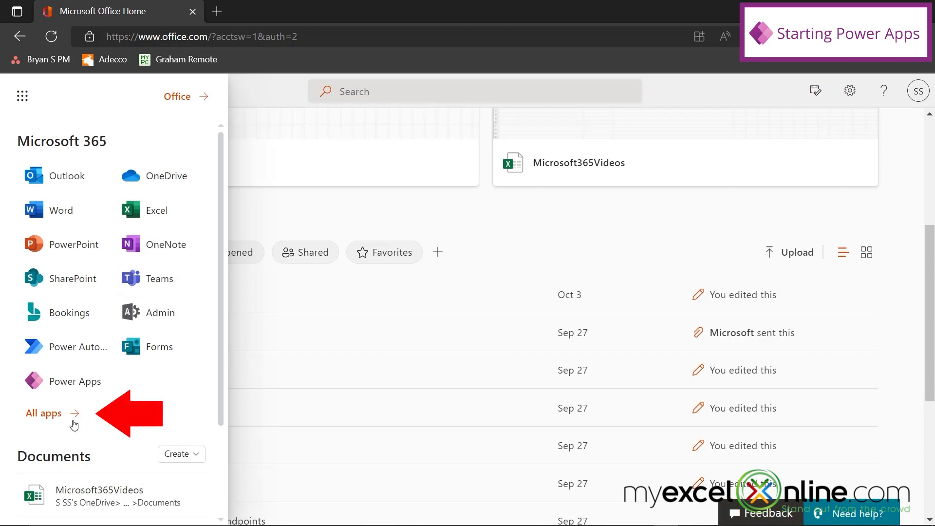
Step: Open Power Apps from the full list of Microsoft 365 apps
{"action": "left_click", "coordinate": [45, 412]}
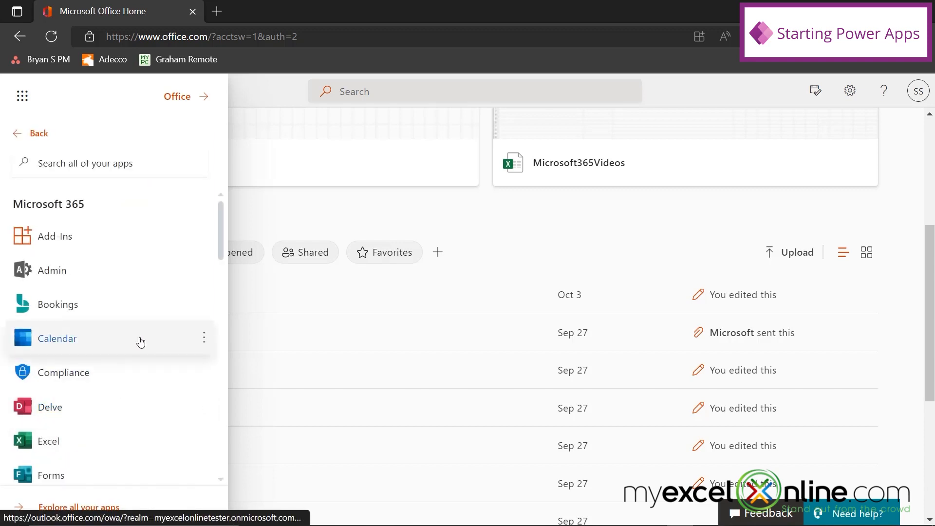
{"action": "scroll", "coordinate": [142, 343], "scroll_direction": "down", "scroll_amount": 8}
{"action": "left_click", "coordinate": [76, 347]}
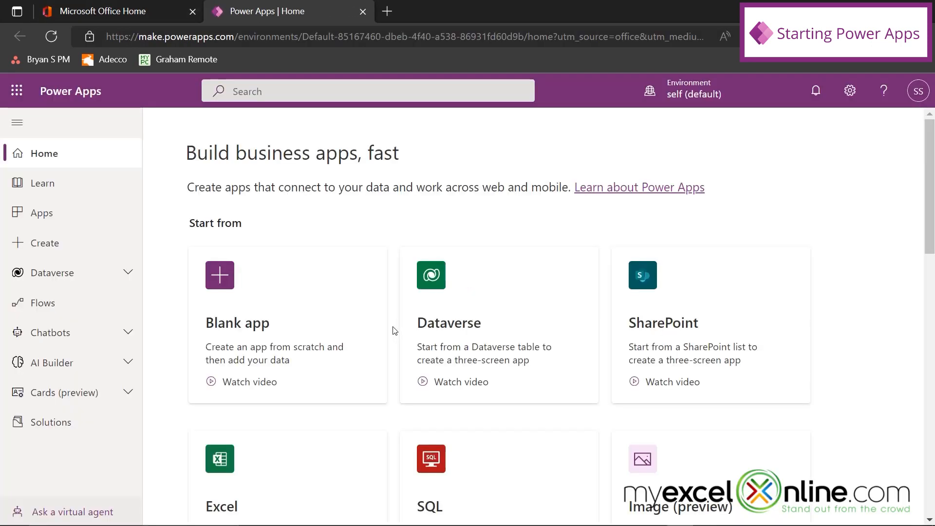
Step: Create a blank canvas app named GalleryDesigns in Tablet format
{"action": "left_click", "coordinate": [231, 333]}
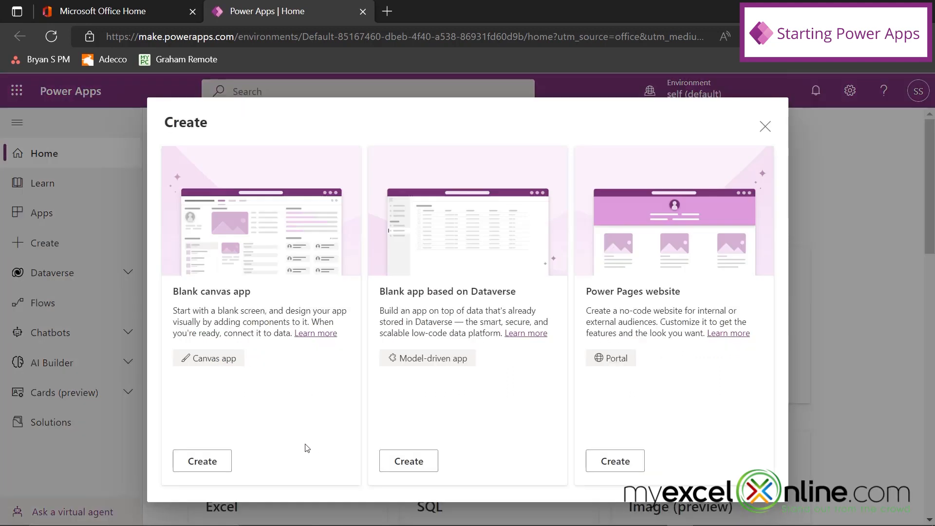
{"action": "left_click", "coordinate": [192, 467]}
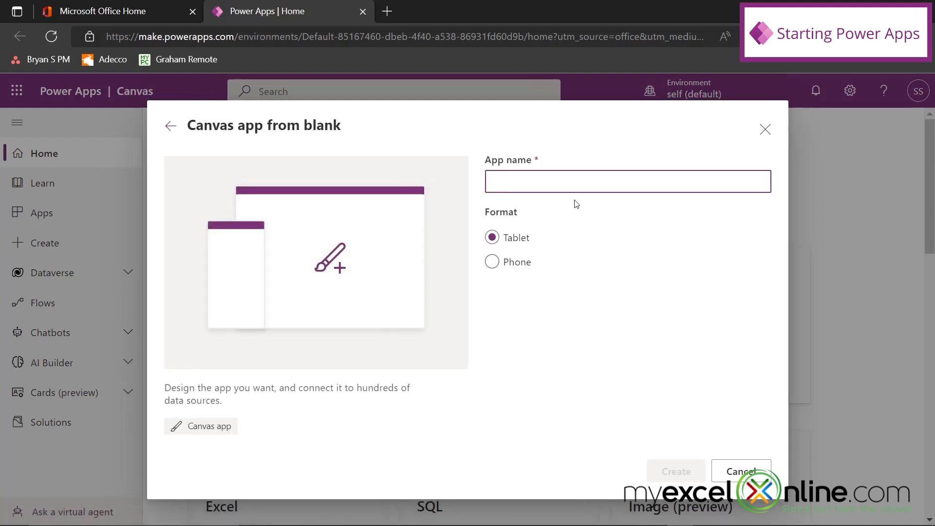
{"action": "type", "text": "GalleryDesigns"}
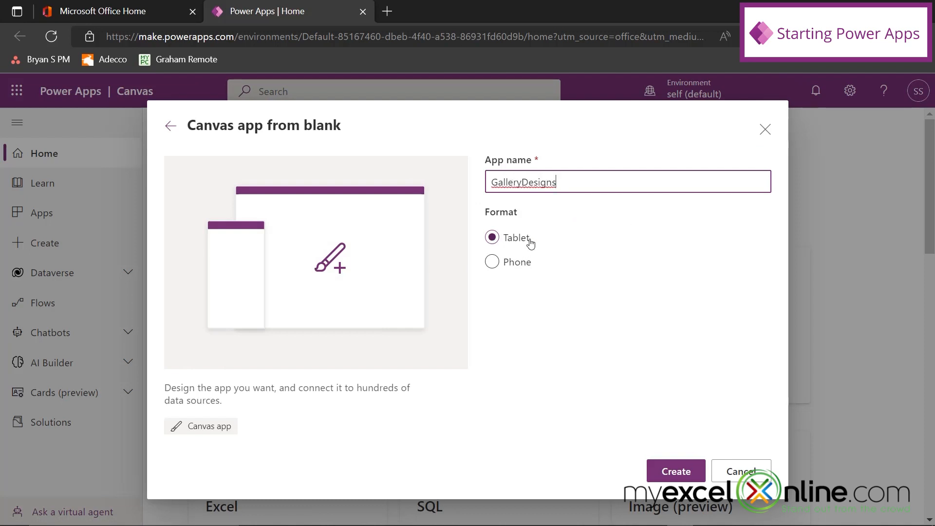
{"action": "left_click", "coordinate": [662, 473]}
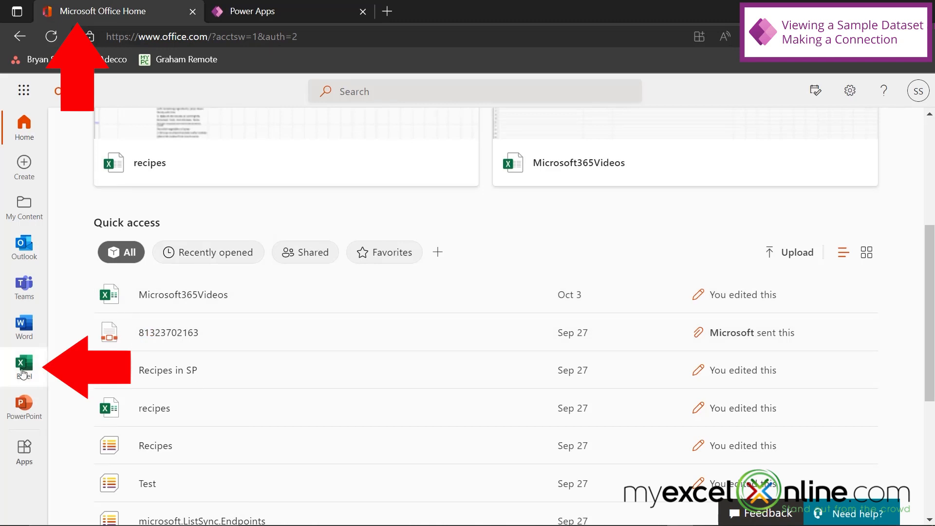
Step: Switch to Excel, open the Microsoft365Videos workbook to check the video table's name in its design properties, and close the workbook
{"action": "left_click", "coordinate": [22, 373]}
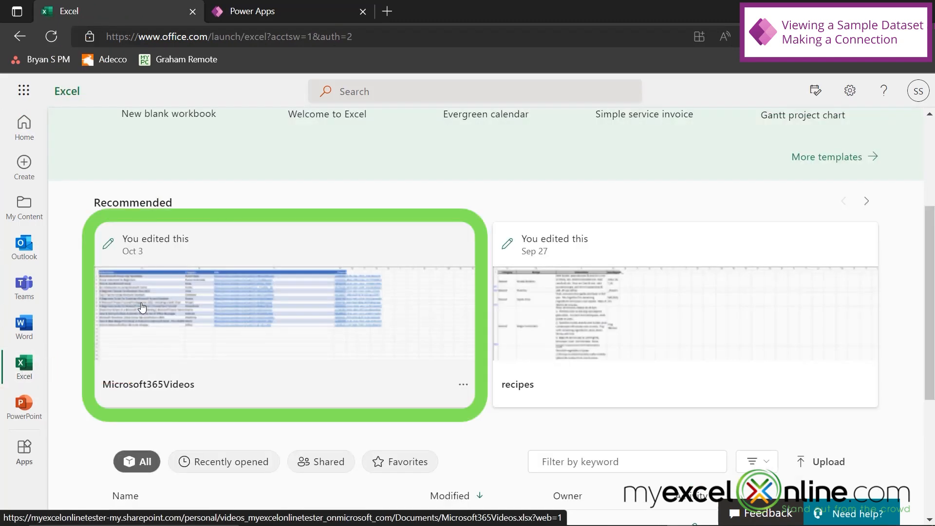
{"action": "left_click", "coordinate": [142, 308]}
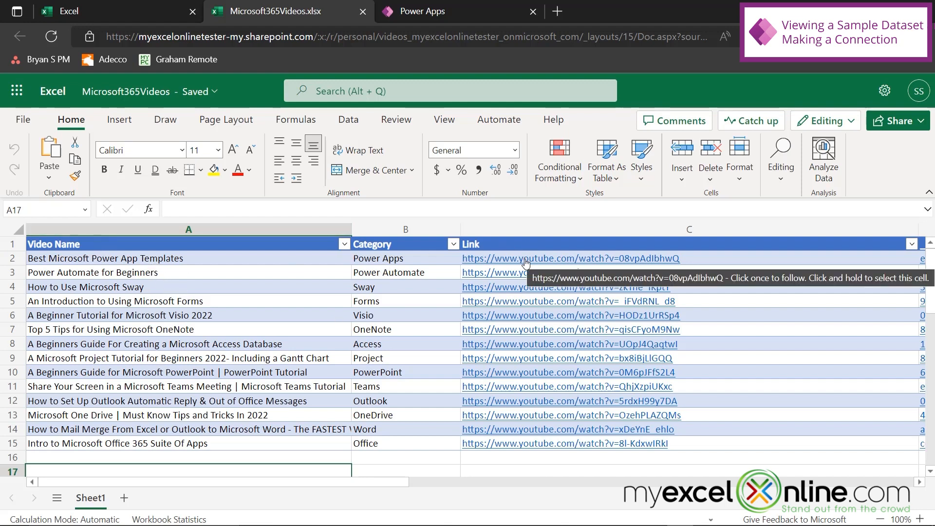
{"action": "left_click", "coordinate": [47, 244]}
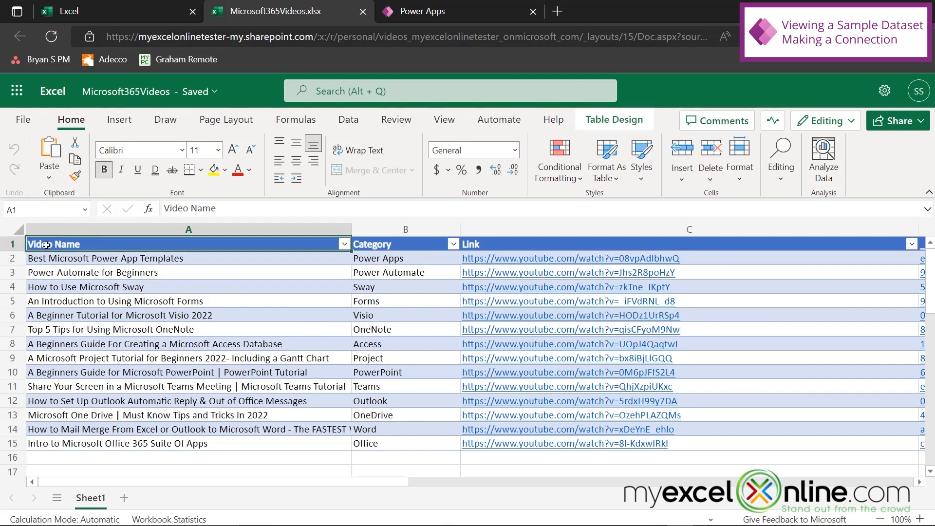
{"action": "left_click", "coordinate": [616, 123]}
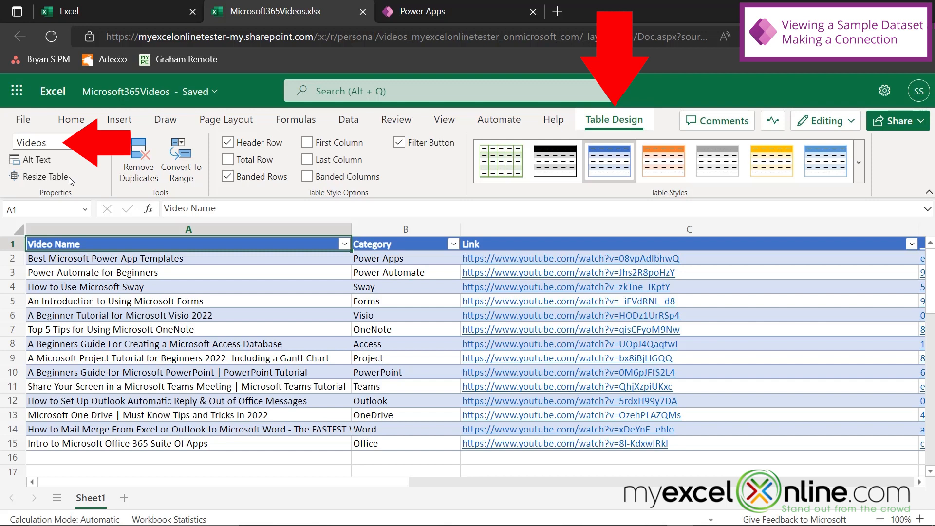
{"action": "left_click", "coordinate": [363, 11]}
Step: Return to Power Apps and start adding data through the first Excel Online (Business) connection, with OneDrive for Business as the file location
{"action": "left_click", "coordinate": [276, 14]}
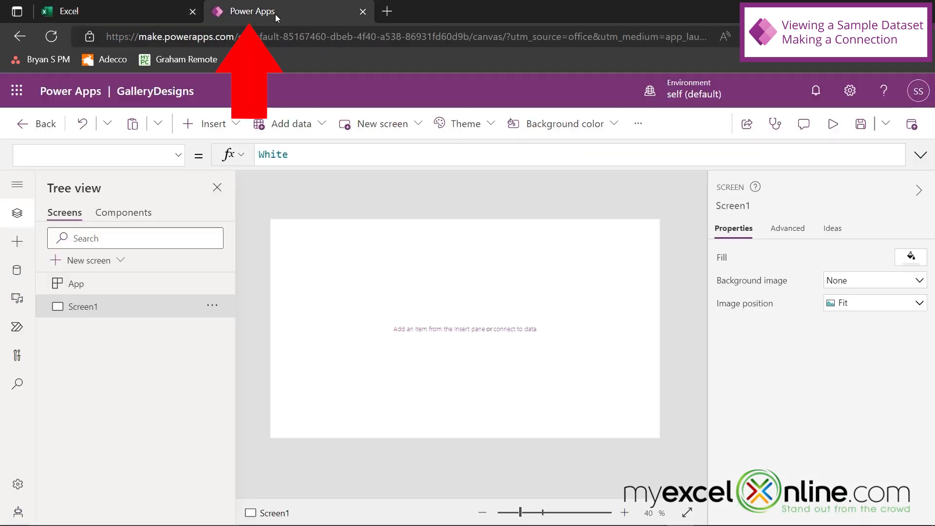
{"action": "left_click", "coordinate": [322, 129]}
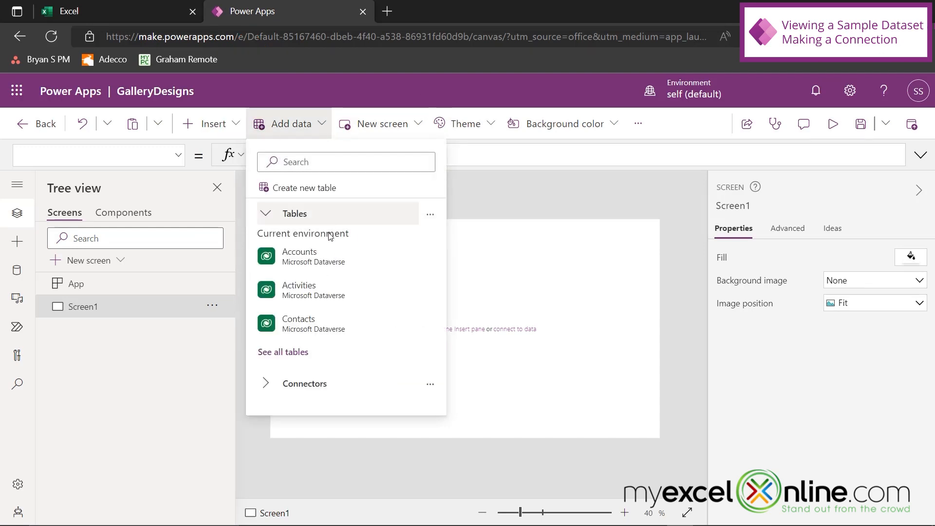
{"action": "left_click", "coordinate": [309, 388]}
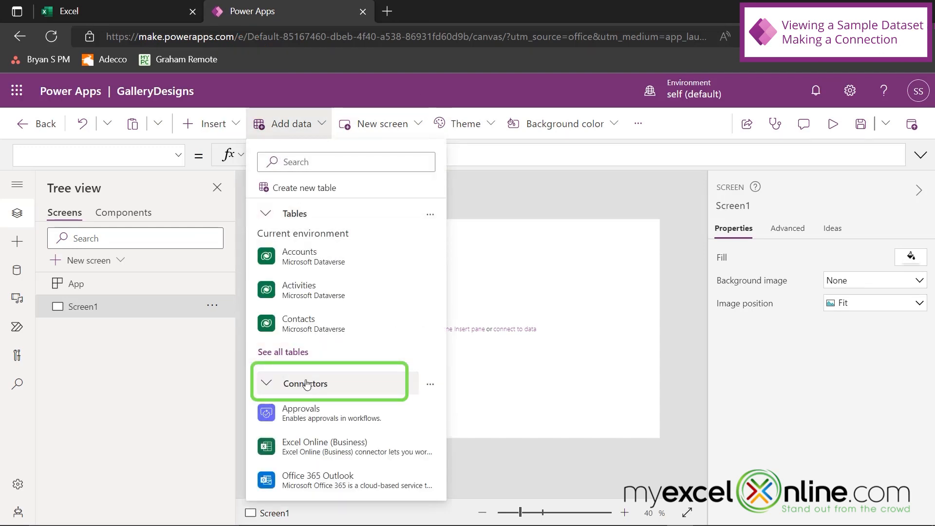
{"action": "left_click", "coordinate": [302, 450]}
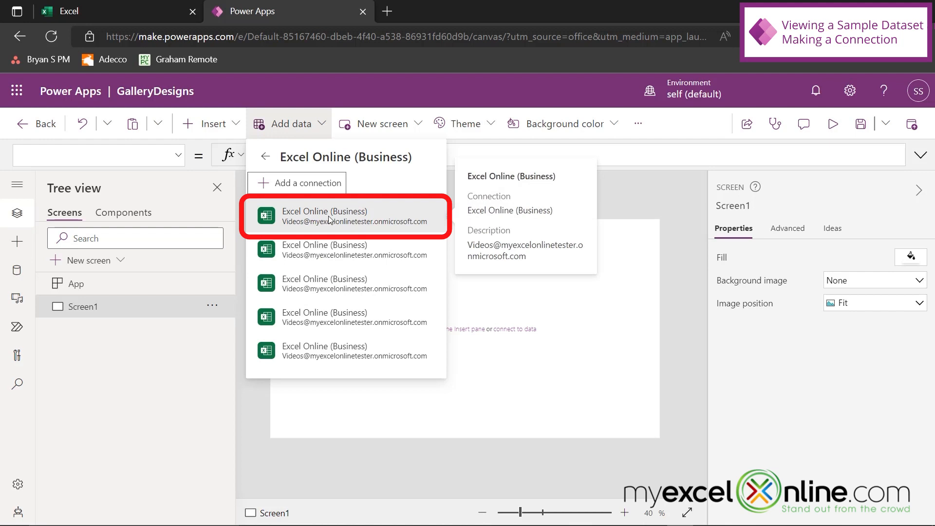
{"action": "left_click", "coordinate": [329, 219]}
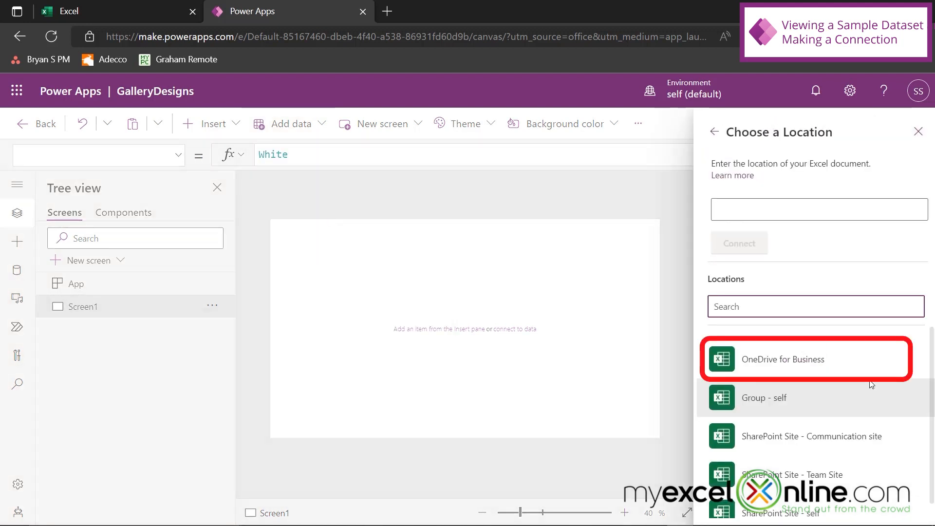
{"action": "left_click", "coordinate": [775, 361]}
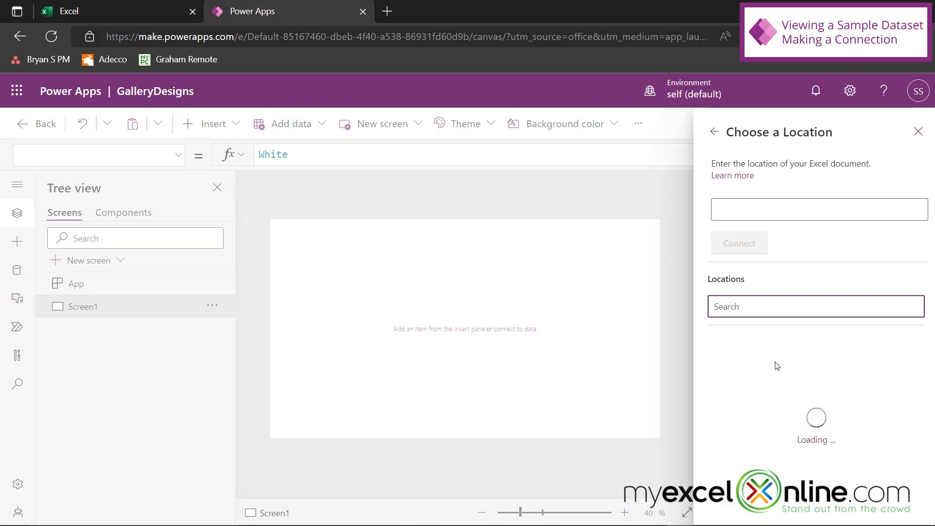
{"action": "left_click", "coordinate": [775, 361]}
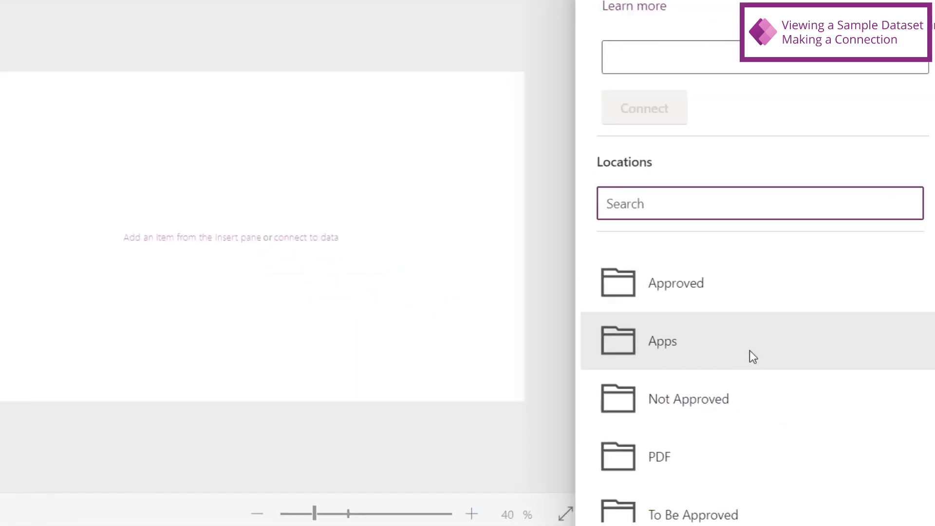
Step: Choose the Microsoft365Videos.xlsx file and connect its Videos table to the app
{"action": "scroll", "coordinate": [814, 410], "scroll_direction": "down", "scroll_amount": 3}
{"action": "scroll", "coordinate": [759, 356], "scroll_direction": "down", "scroll_amount": 2}
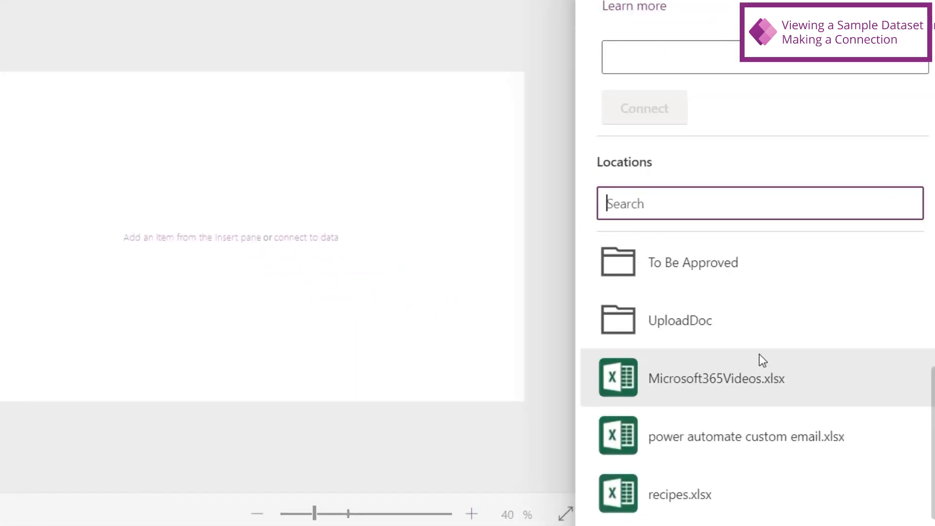
{"action": "left_click", "coordinate": [670, 380]}
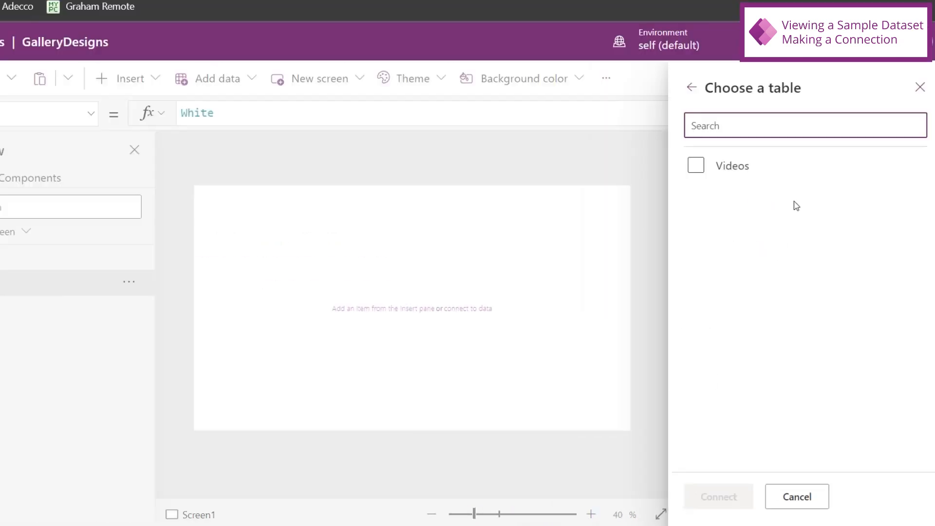
{"action": "left_click", "coordinate": [741, 36]}
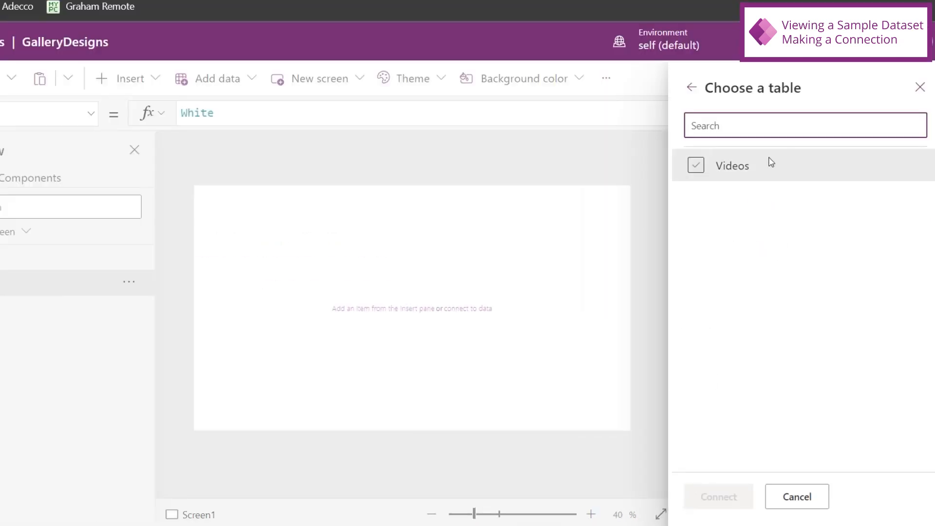
{"action": "left_click", "coordinate": [697, 166]}
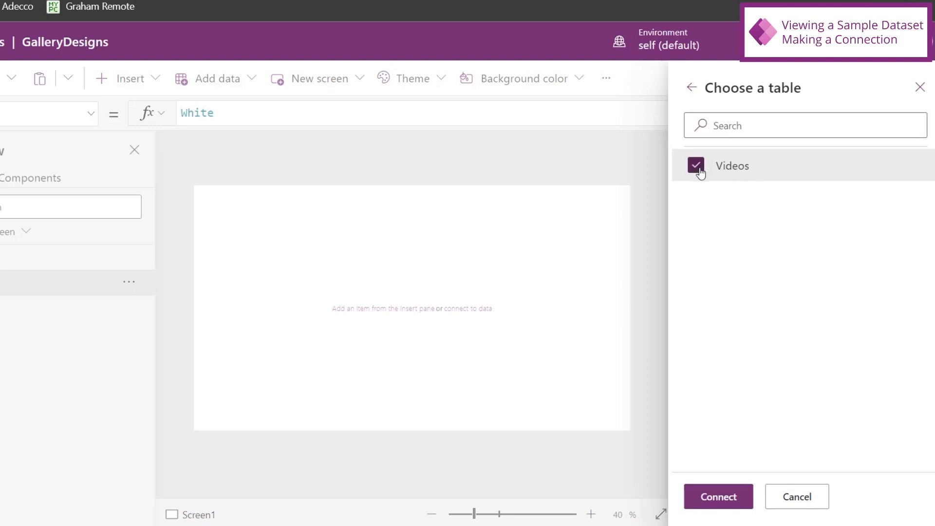
{"action": "left_click", "coordinate": [717, 496]}
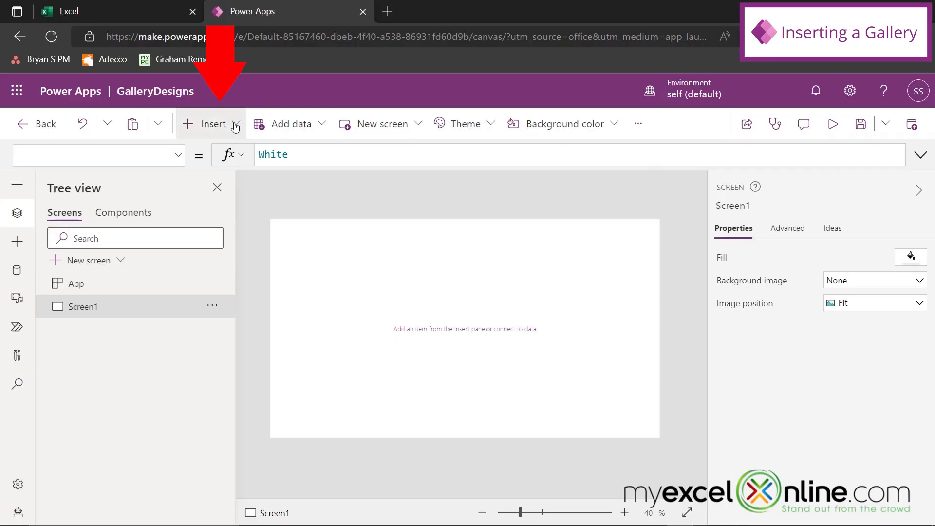
Step: Insert a vertical gallery on Screen1 and set Videos as its data source
{"action": "left_click", "coordinate": [235, 124]}
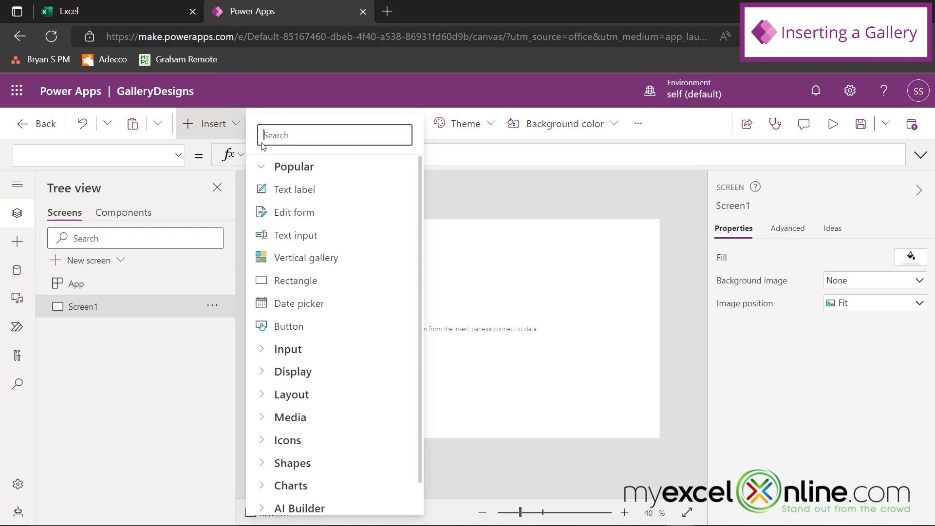
{"action": "left_click", "coordinate": [295, 266]}
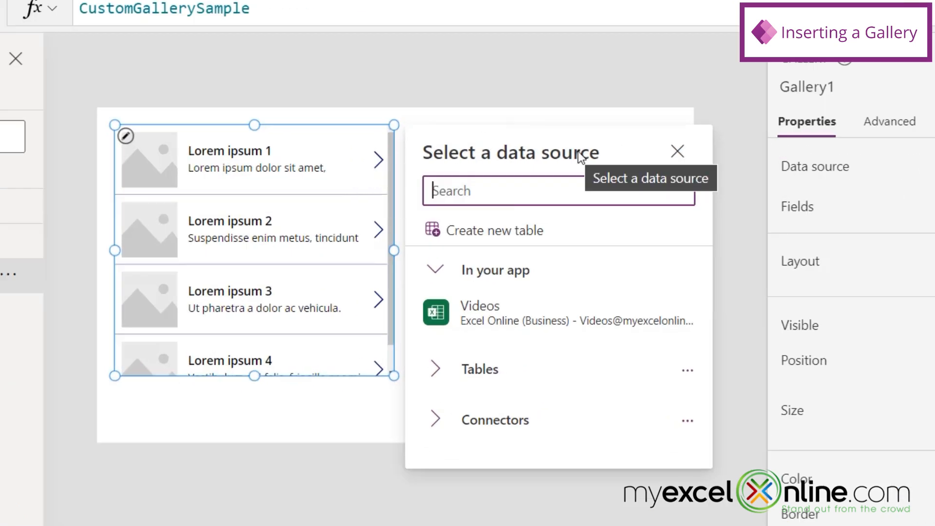
{"action": "left_click", "coordinate": [473, 323]}
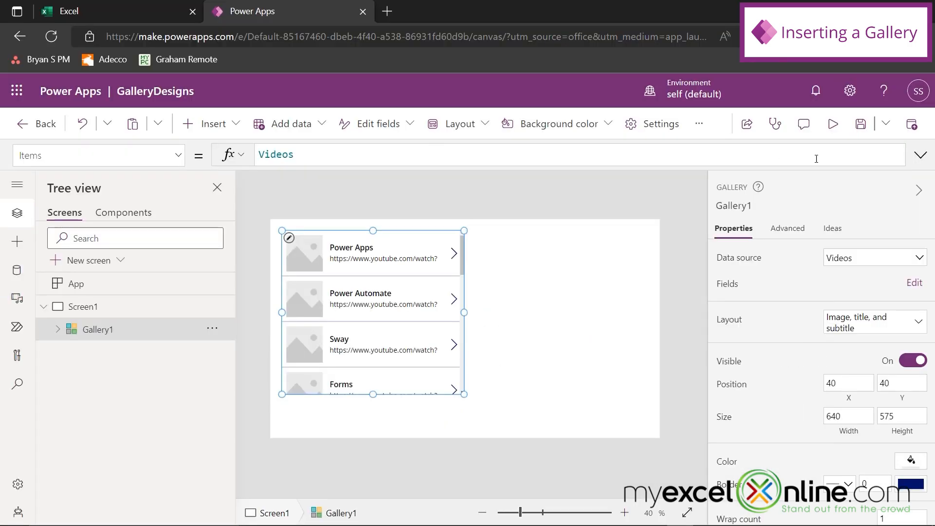
Step: Preview the app, look through all the gallery's items, and close the preview
{"action": "left_click", "coordinate": [833, 125]}
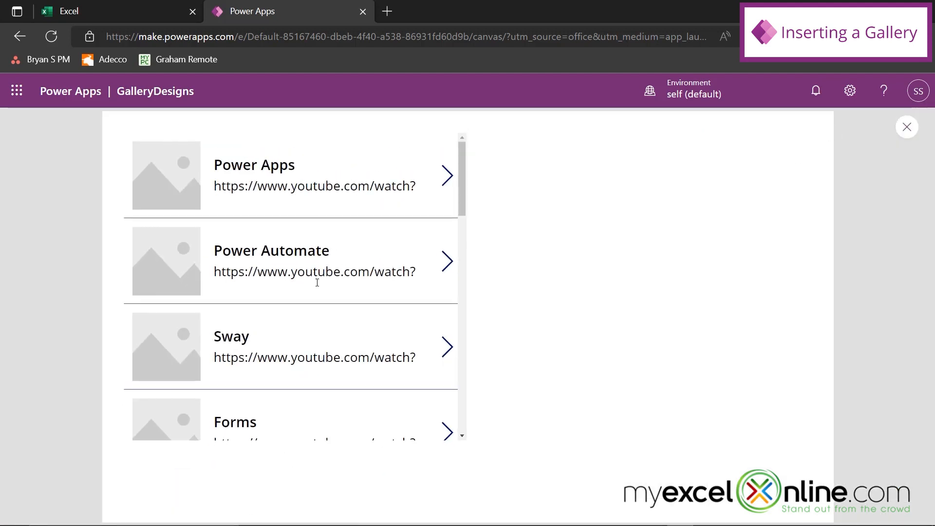
{"action": "scroll", "coordinate": [317, 282], "scroll_direction": "down", "scroll_amount": 10}
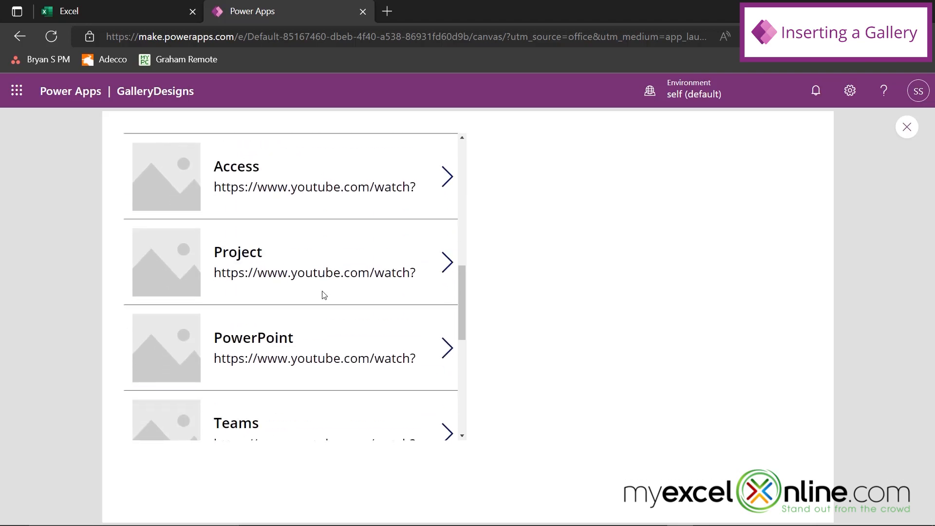
{"action": "scroll", "coordinate": [324, 294], "scroll_direction": "down", "scroll_amount": 8}
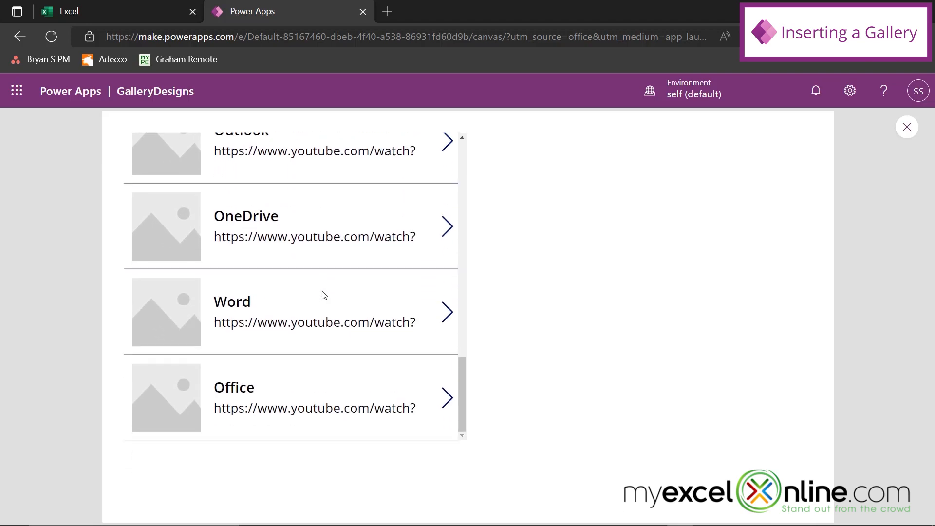
{"action": "scroll", "coordinate": [324, 294], "scroll_direction": "up", "scroll_amount": 18}
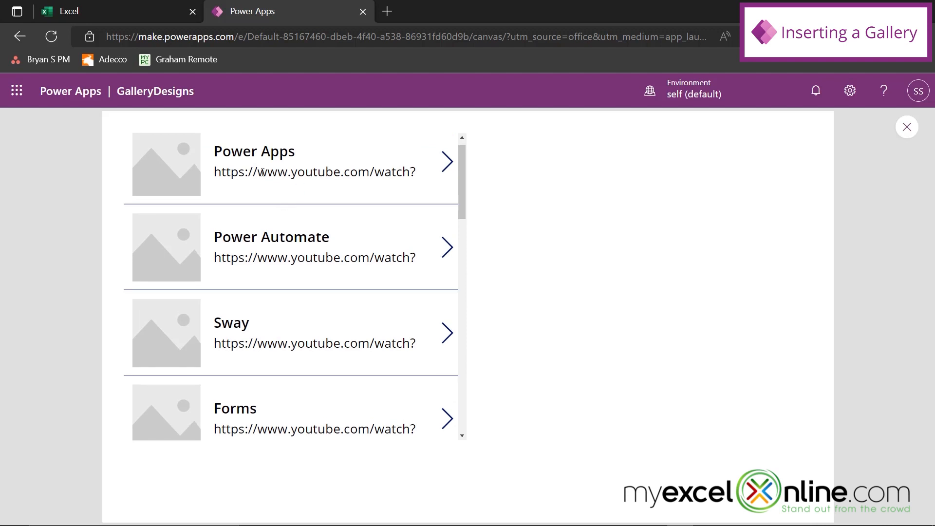
{"action": "scroll", "coordinate": [341, 195], "scroll_direction": "up", "scroll_amount": 1}
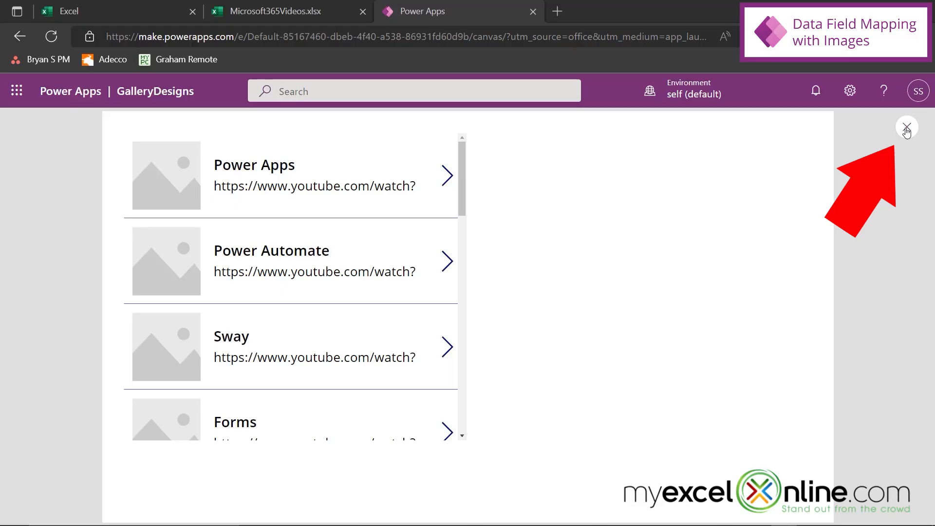
{"action": "left_click", "coordinate": [906, 128]}
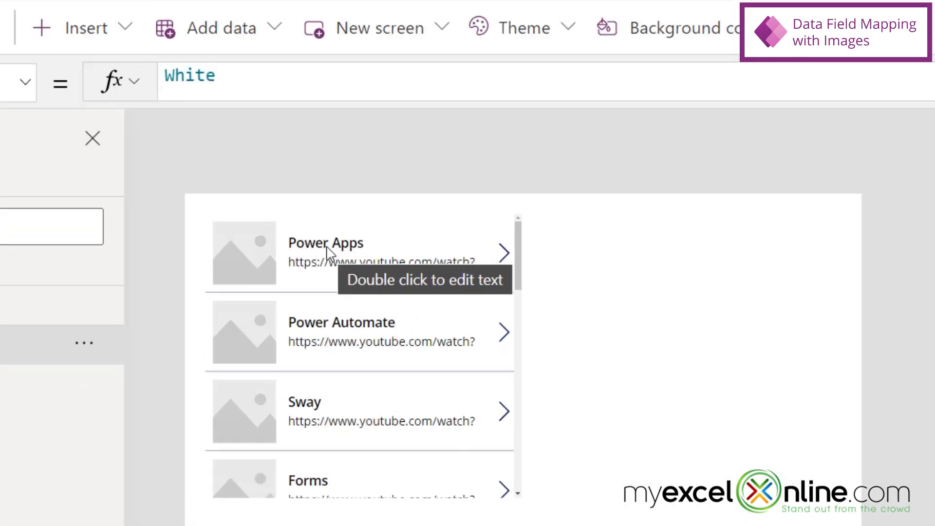
Step: Check the fields bound to the gallery's title and subtitle labels, and compare them with the Category column in the Microsoft365Videos workbook in Excel
{"action": "left_click", "coordinate": [352, 250]}
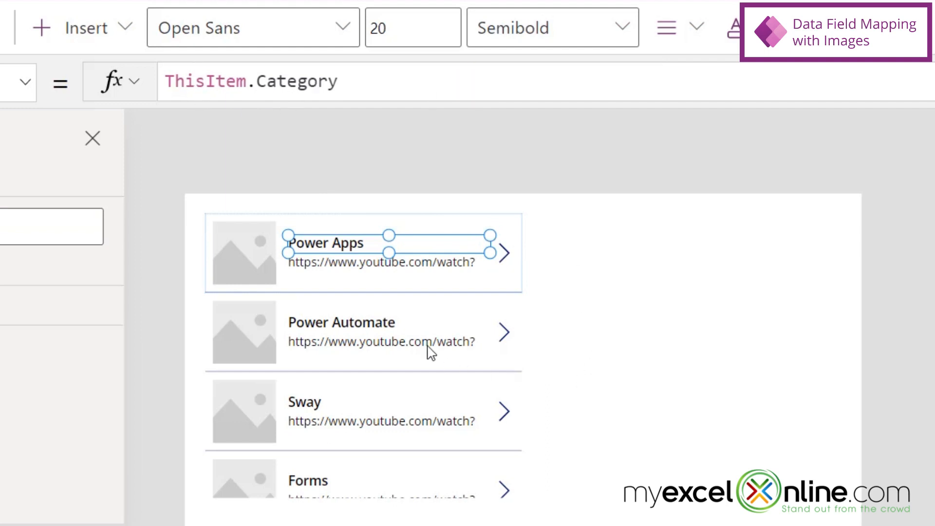
{"action": "left_click", "coordinate": [347, 269]}
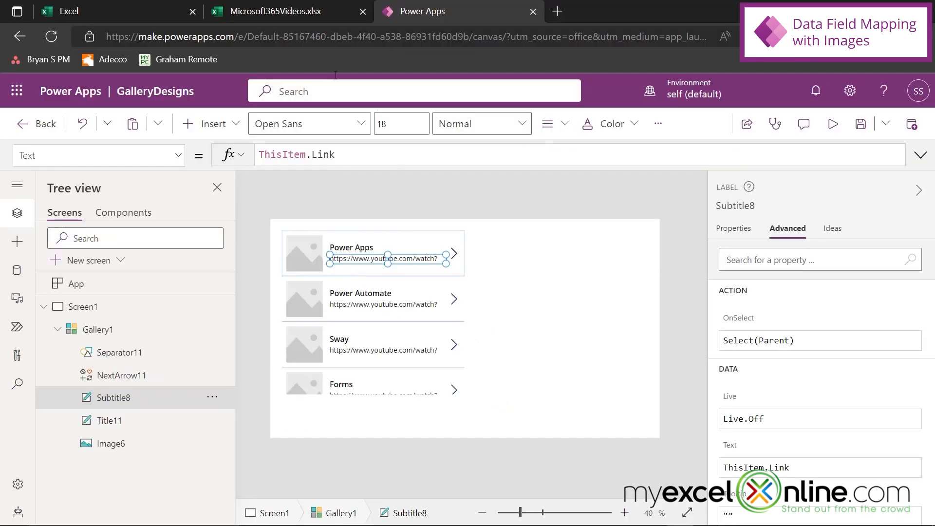
{"action": "left_click", "coordinate": [275, 9]}
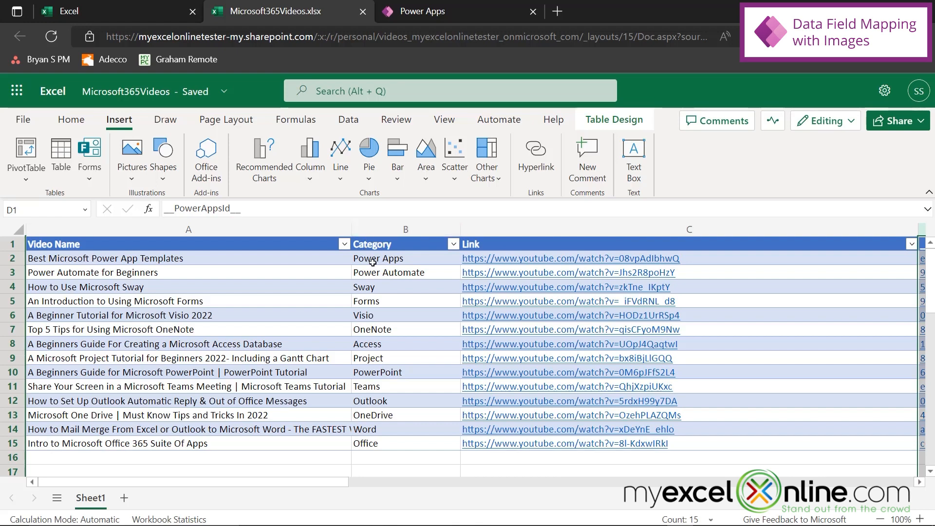
{"action": "left_click", "coordinate": [373, 263]}
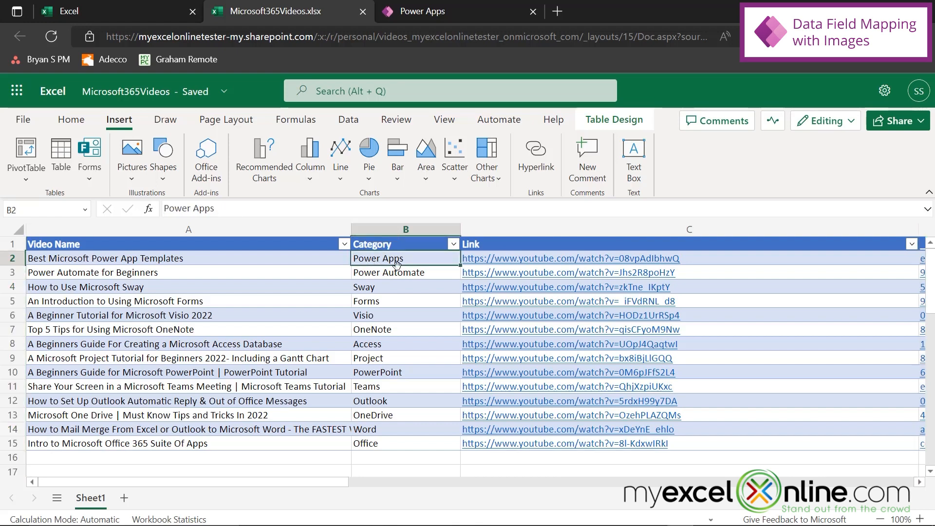
Step: Compare the Link column in the Microsoft365Videos workbook with the gallery's subtitle in Power Apps, and return to the workbook
{"action": "left_click", "coordinate": [705, 258]}
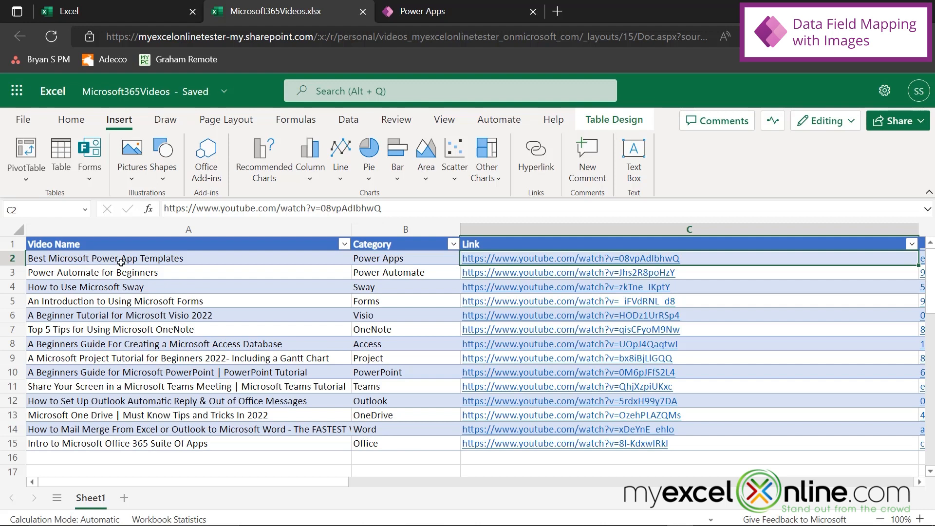
{"action": "left_click", "coordinate": [460, 8]}
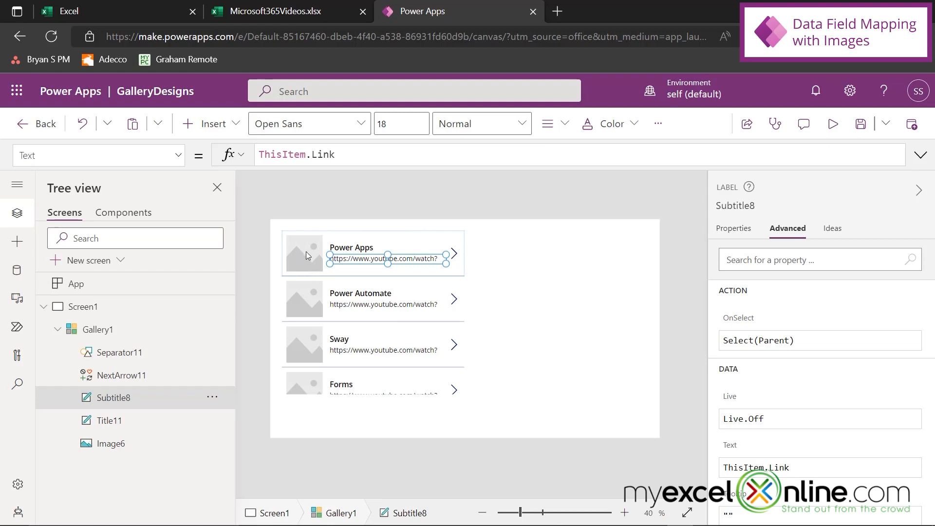
{"action": "left_click", "coordinate": [297, 10]}
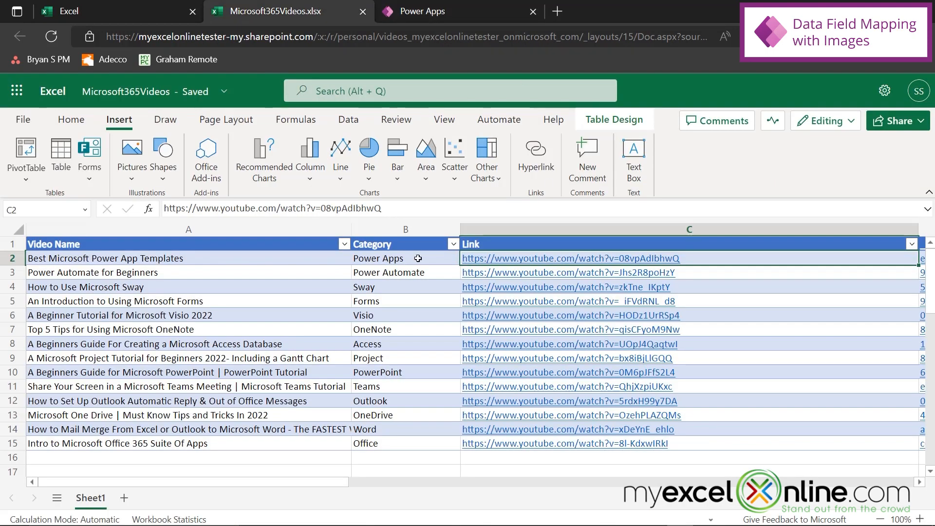
Step: Widen the __PowerAppsId__ column so that its full IDs fit, and return to the table's first columns
{"action": "left_click_drag", "start_coordinate": [319, 482], "coordinate": [511, 487]}
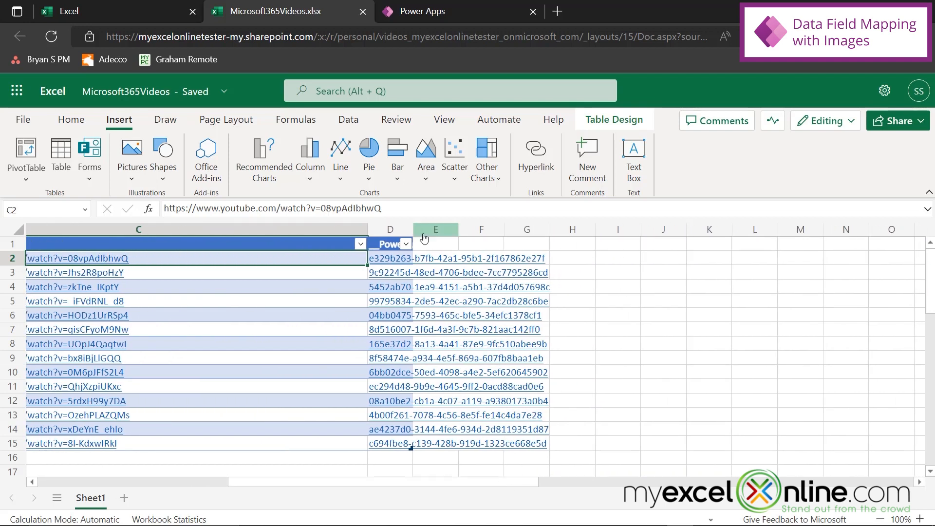
{"action": "left_click_drag", "start_coordinate": [415, 227], "coordinate": [602, 229]}
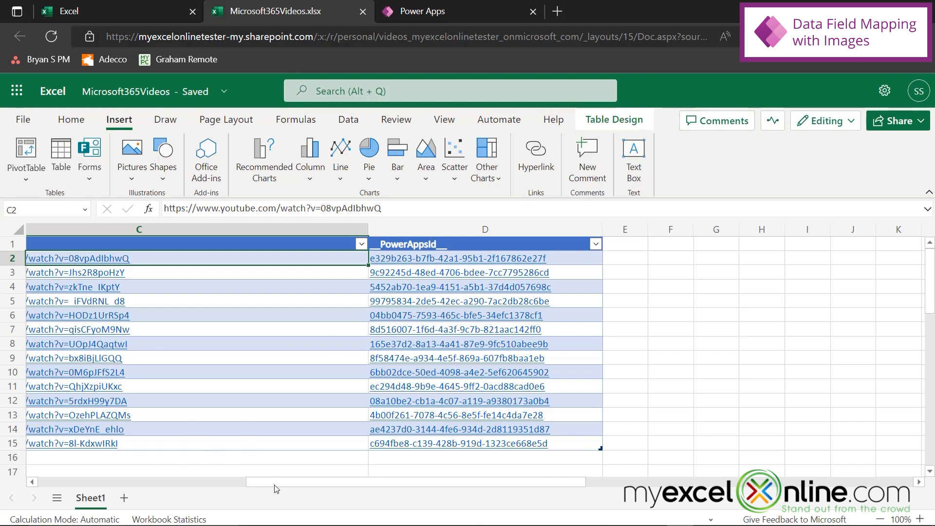
{"action": "left_click_drag", "start_coordinate": [275, 484], "coordinate": [52, 475]}
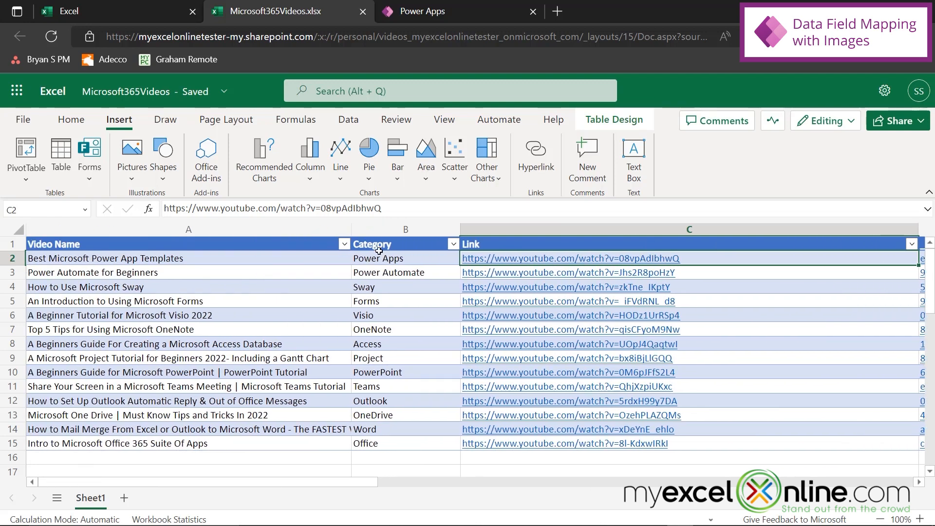
Step: Insert a column before __PowerAppsId__ in the Videos table and give it the header Image
{"action": "left_click_drag", "start_coordinate": [330, 484], "coordinate": [517, 484]}
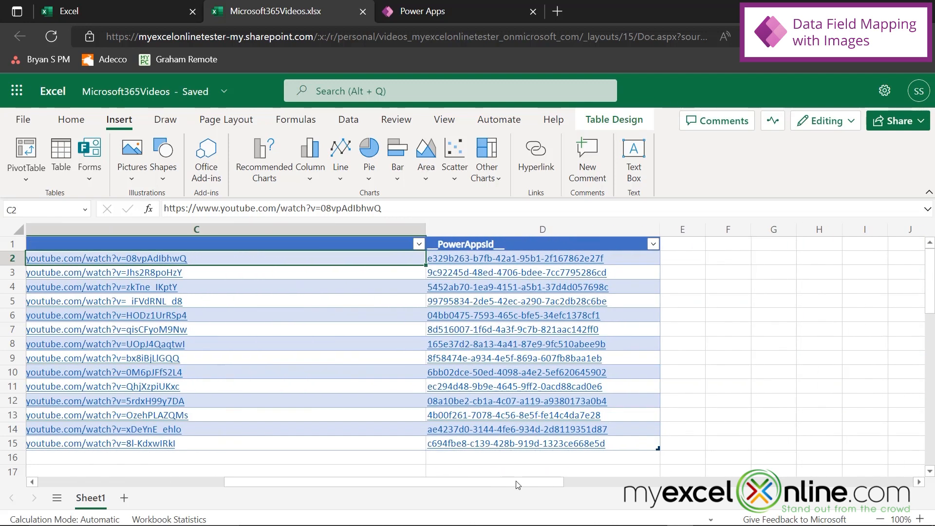
{"action": "left_click", "coordinate": [454, 230]}
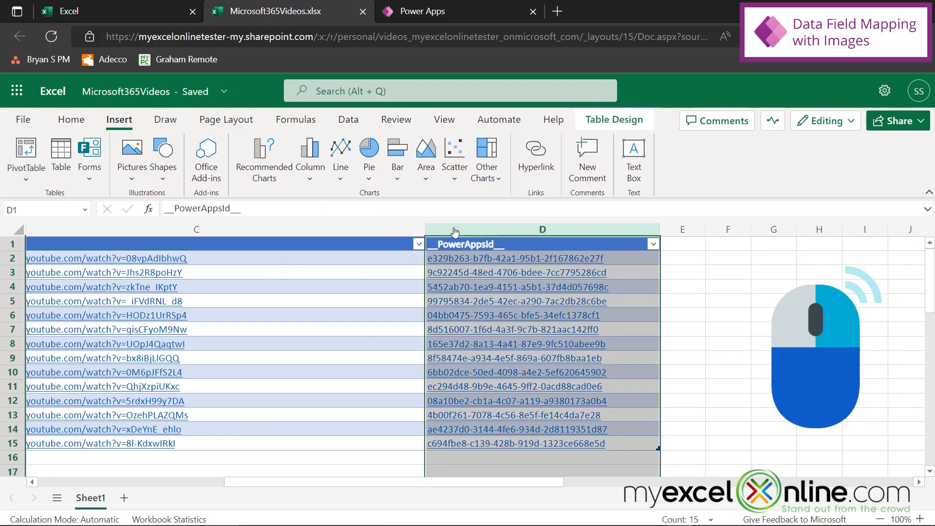
{"action": "right_click", "coordinate": [454, 230]}
{"action": "left_click", "coordinate": [517, 235]}
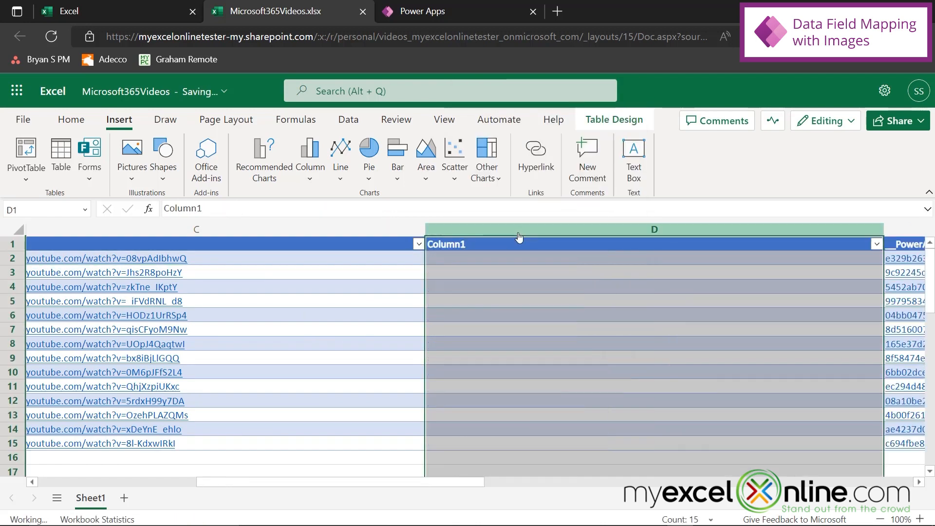
{"action": "left_click", "coordinate": [467, 245]}
{"action": "type", "text": "Image"}
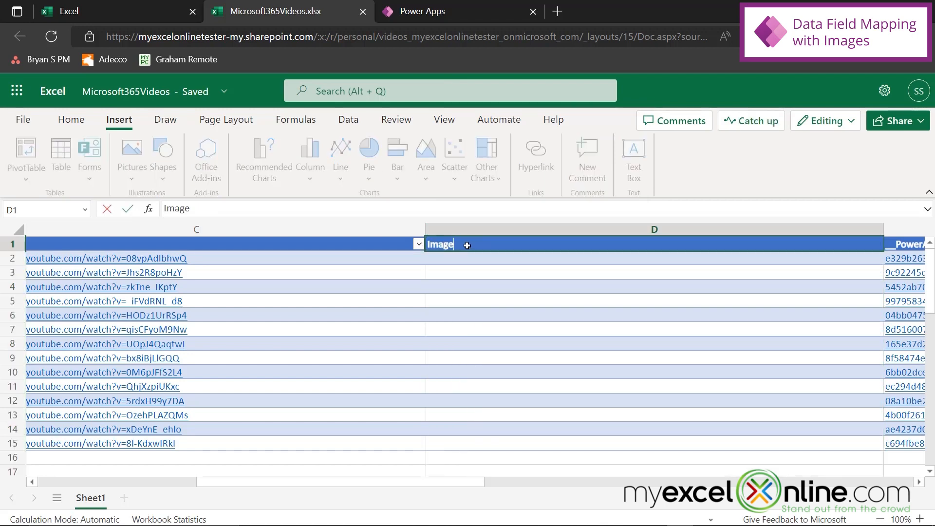
{"action": "left_click", "coordinate": [434, 273]}
Step: Narrow the Link and Image columns so that more of the table fits in view
{"action": "double_click", "coordinate": [425, 226]}
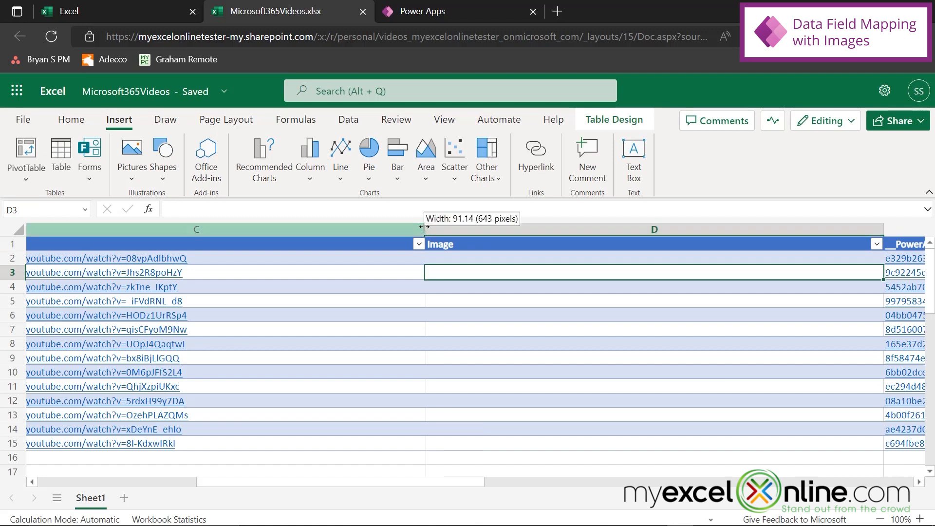
{"action": "left_click_drag", "start_coordinate": [424, 227], "coordinate": [207, 227]}
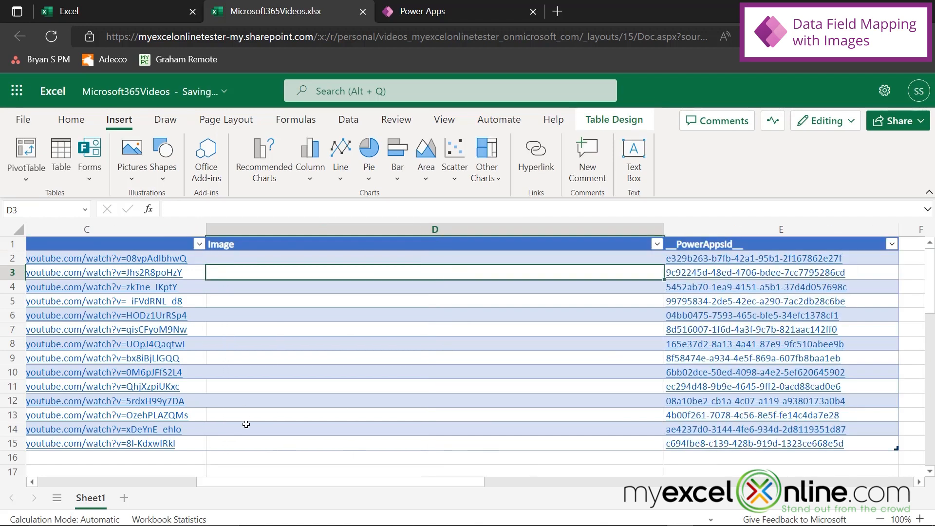
{"action": "left_click_drag", "start_coordinate": [664, 229], "coordinate": [358, 231]}
{"action": "left_click_drag", "start_coordinate": [289, 485], "coordinate": [151, 486]}
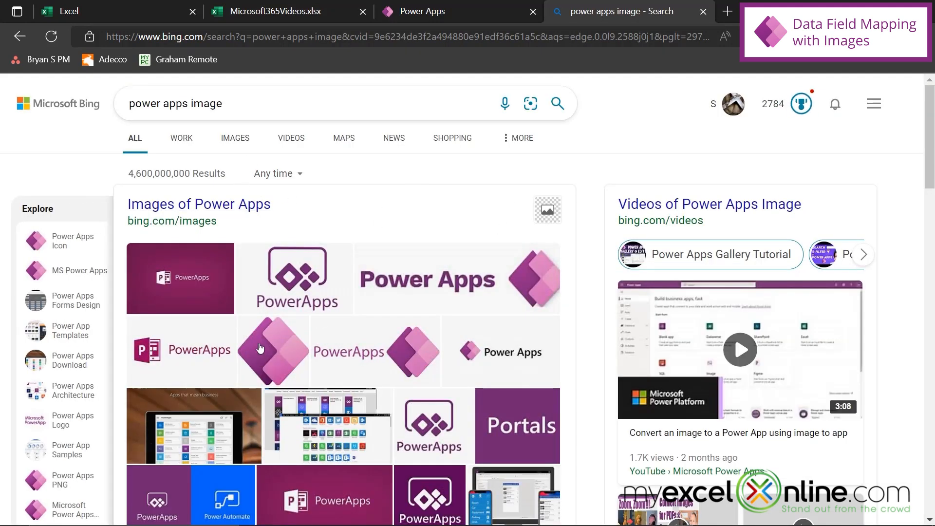
Step: Open the plain Power Apps logo from the Bing image results in its own tab and copy its web address
{"action": "mouse_move", "coordinate": [267, 354]}
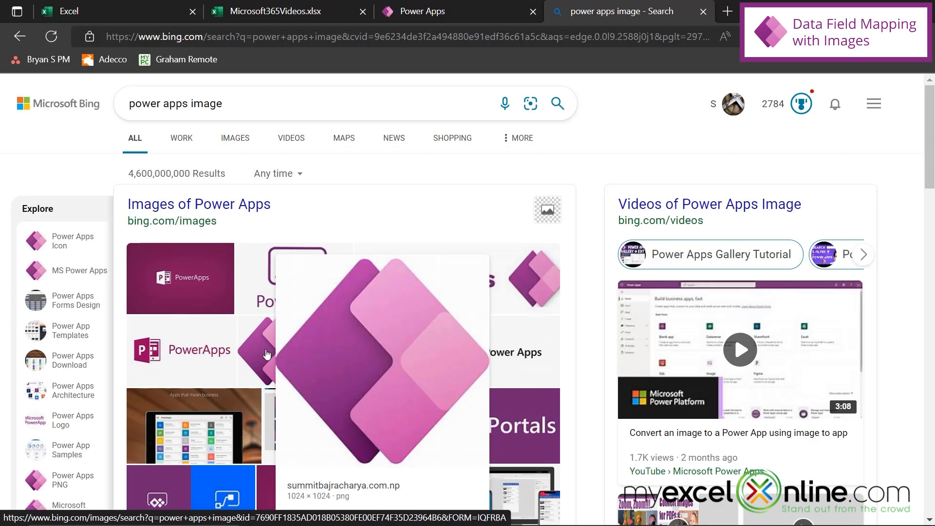
{"action": "right_click", "coordinate": [265, 358]}
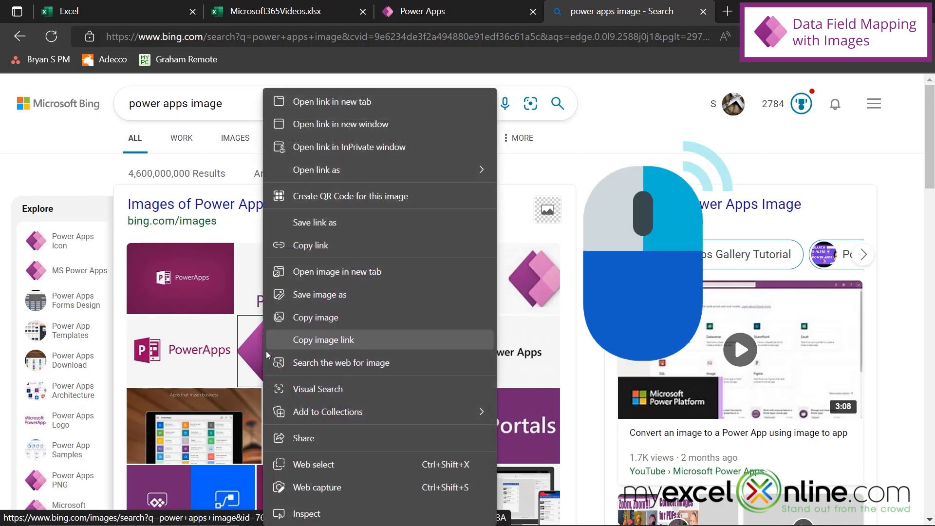
{"action": "left_click", "coordinate": [336, 271]}
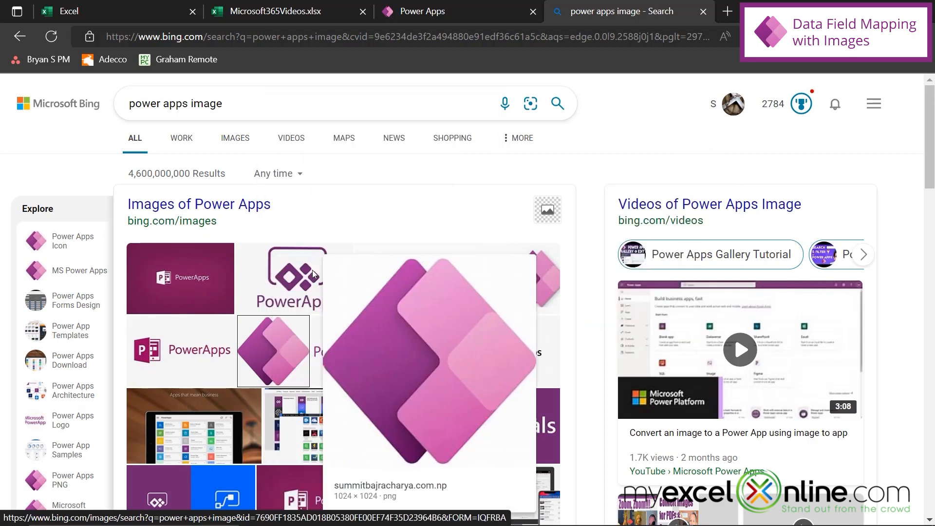
{"action": "left_click", "coordinate": [675, 15]}
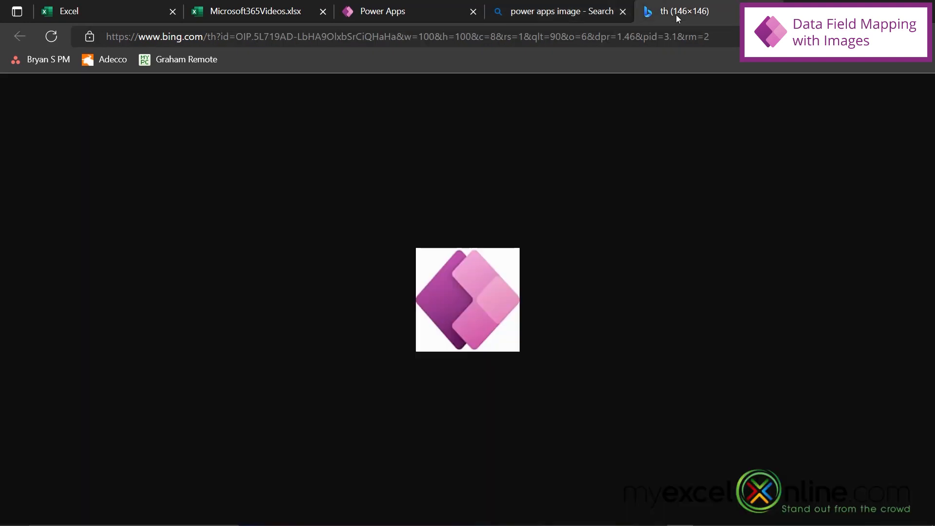
{"action": "left_click", "coordinate": [451, 42]}
{"action": "right_click", "coordinate": [451, 42]}
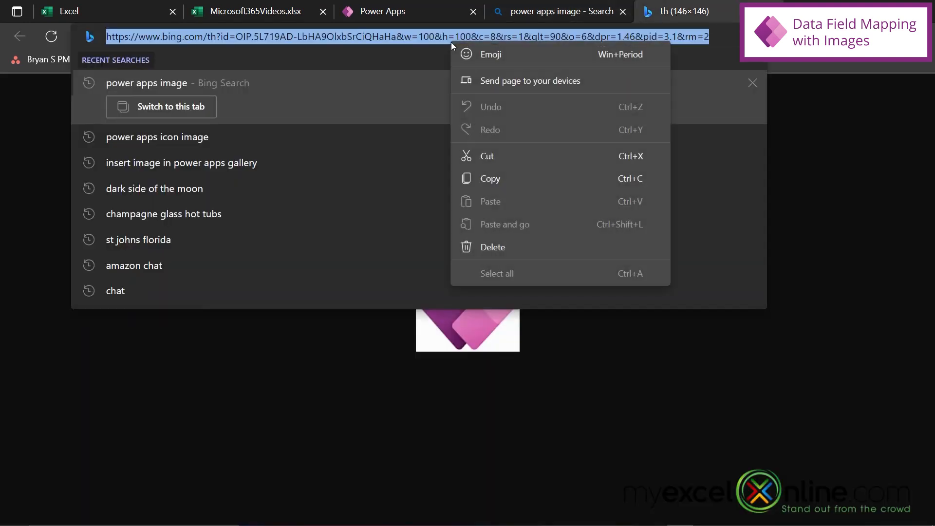
{"action": "left_click", "coordinate": [488, 179]}
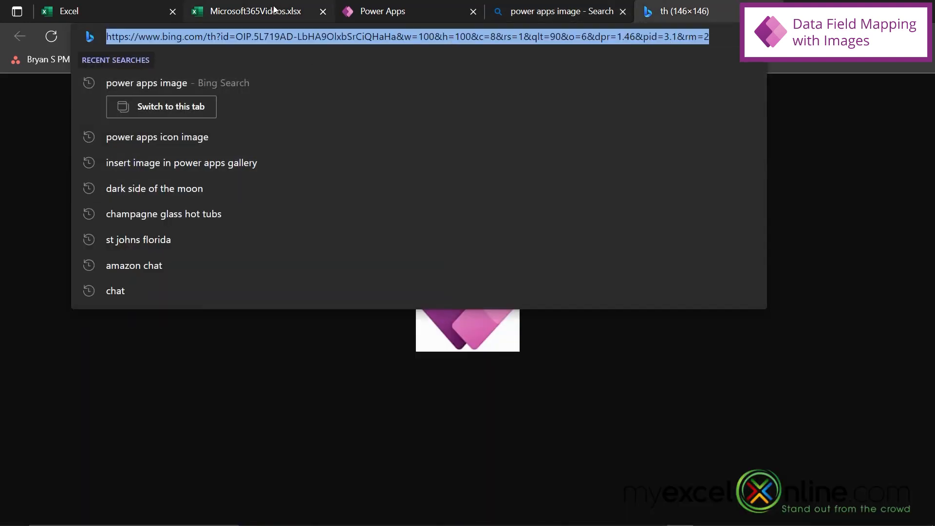
Step: In the Microsoft365Videos workbook, paste the copied image address into the Power Apps row's Image cell, D2
{"action": "left_click", "coordinate": [255, 10]}
{"action": "left_click", "coordinate": [657, 256]}
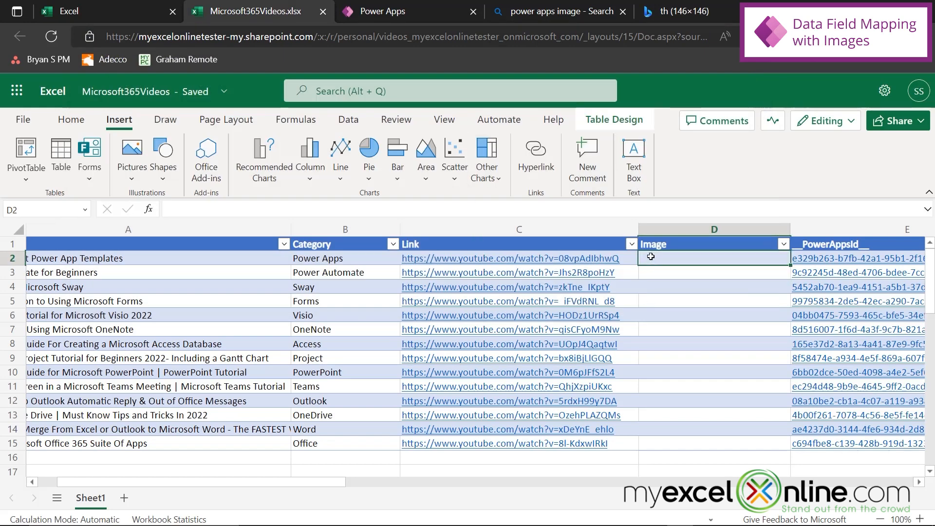
{"action": "left_click", "coordinate": [327, 209]}
{"action": "key", "text": "ctrl+v"}
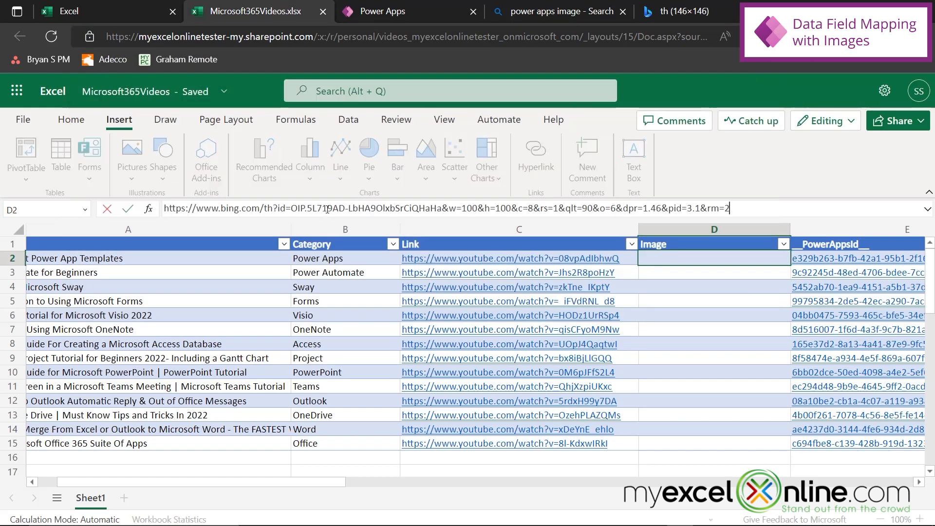
{"action": "key", "text": "Return"}
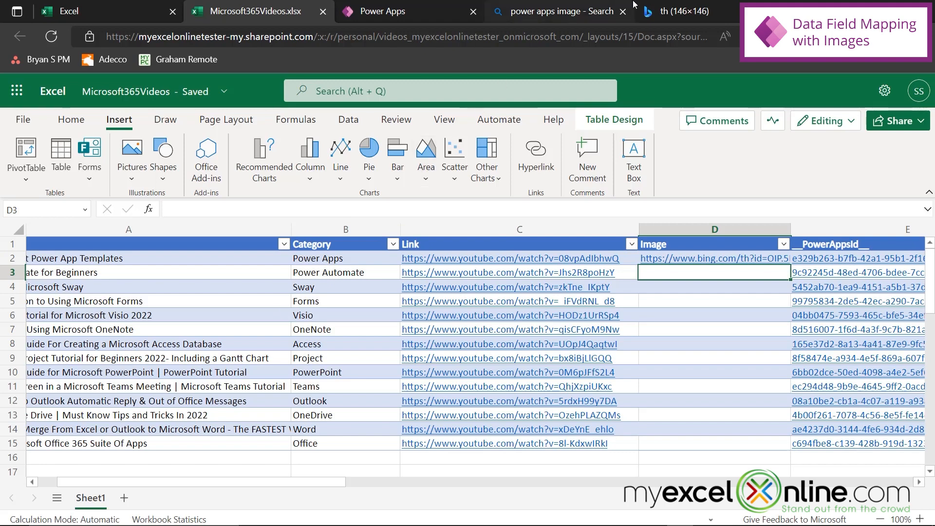
Step: Close the Power Apps logo tab and change the Bing search to "power automate image"
{"action": "left_click", "coordinate": [772, 11]}
{"action": "left_click", "coordinate": [620, 15]}
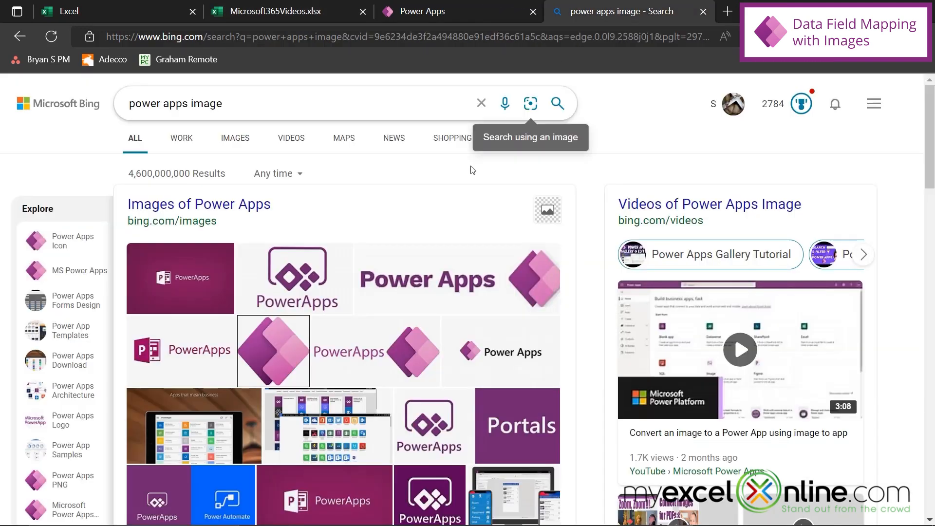
{"action": "mouse_move", "coordinate": [273, 351]}
{"action": "double_click", "coordinate": [179, 105]}
{"action": "type", "text": "automate"}
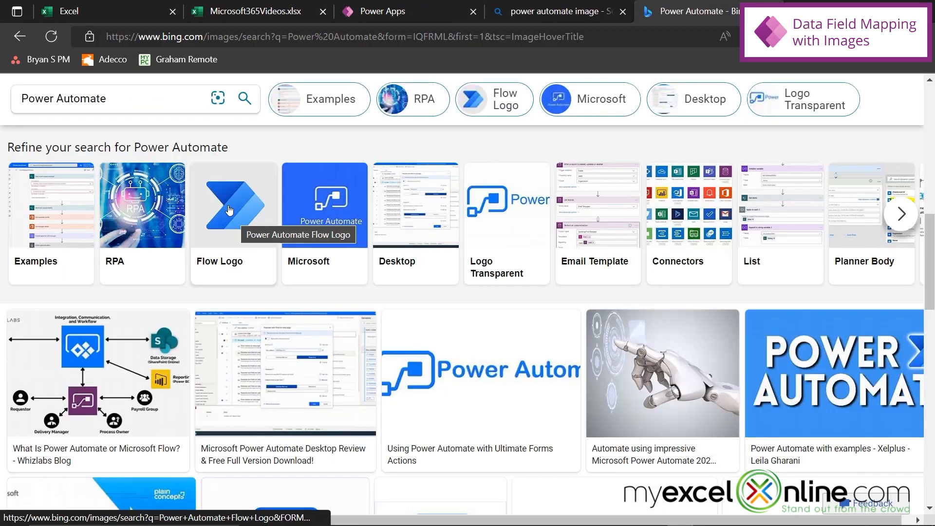
Step: Open the Power Automate Flow Logo image in its own tab and copy its web address
{"action": "right_click", "coordinate": [229, 209]}
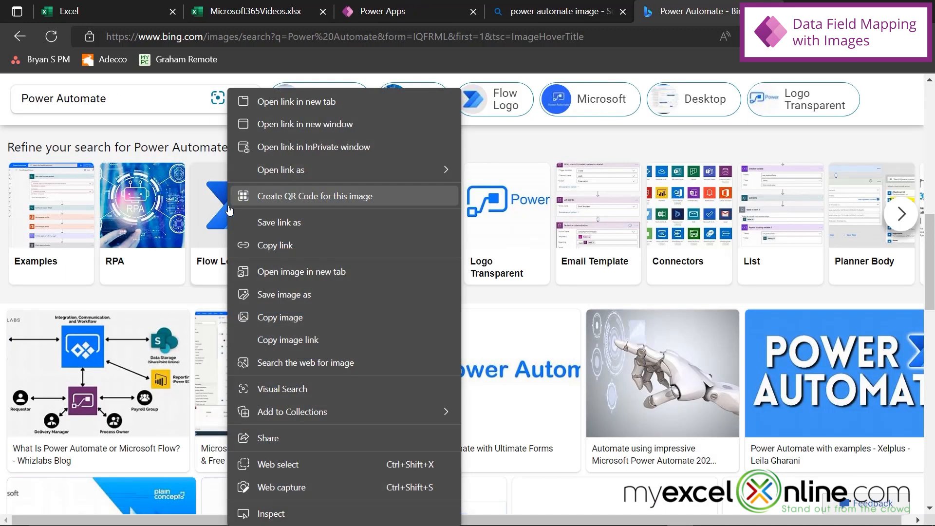
{"action": "left_click", "coordinate": [302, 272]}
{"action": "left_click", "coordinate": [709, 8]}
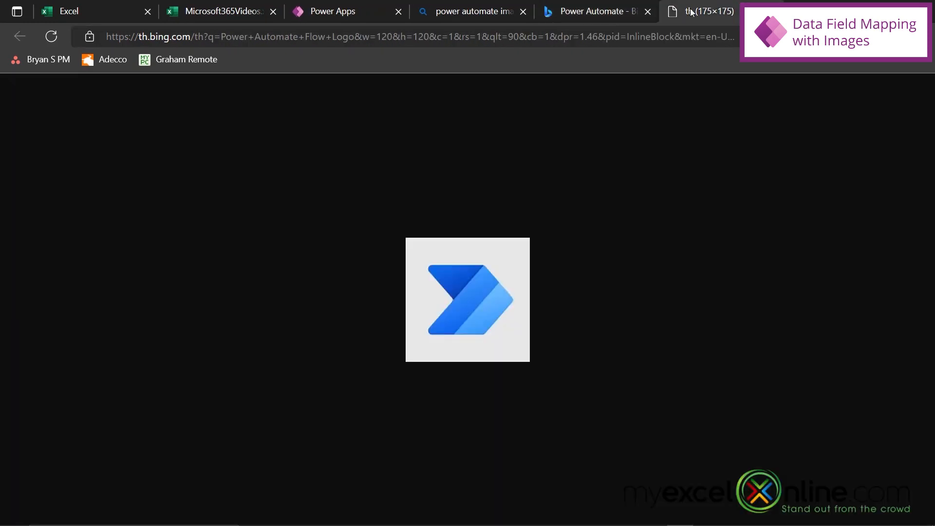
{"action": "left_click", "coordinate": [516, 38]}
{"action": "key", "text": "ctrl+c"}
Step: In the Microsoft365Videos workbook, paste the copied logo address into the Power Automate row's Image cell, D3
{"action": "left_click", "coordinate": [223, 10]}
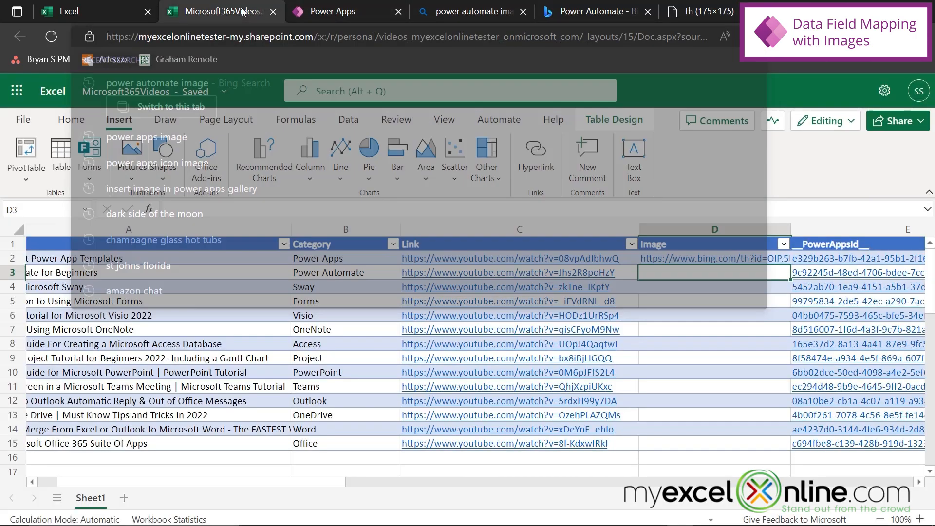
{"action": "double_click", "coordinate": [681, 272]}
{"action": "key", "text": "ctrl+v"}
{"action": "key", "text": "Return"}
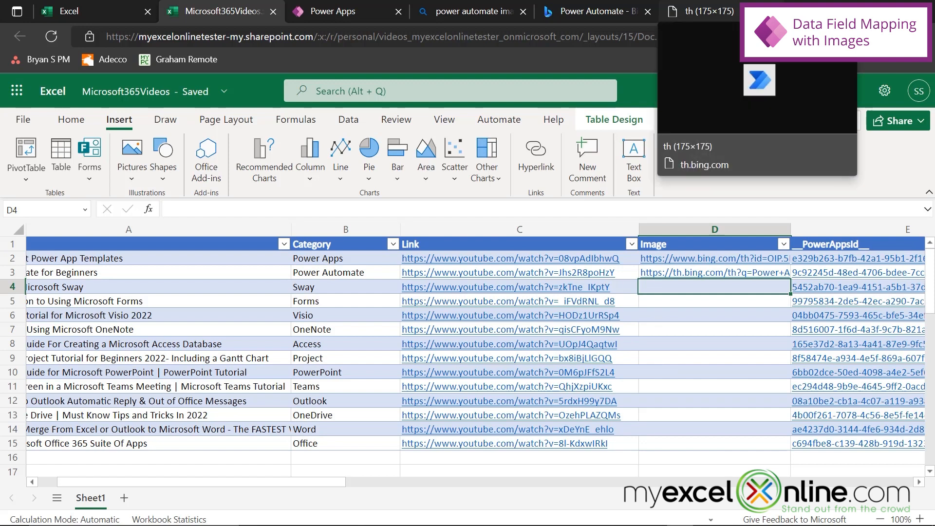
Step: Close the Power Automate logo tab and both Bing search tabs
{"action": "left_click", "coordinate": [772, 12]}
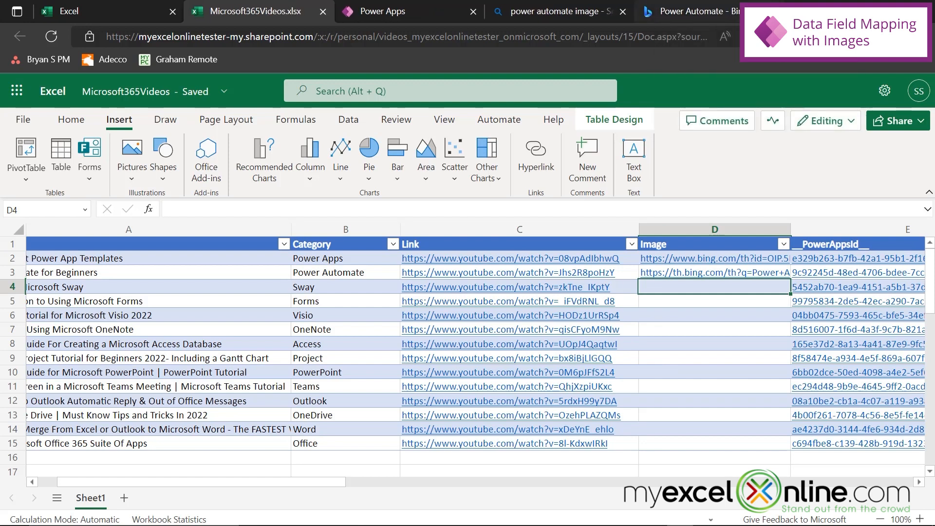
{"action": "left_click", "coordinate": [772, 11]}
{"action": "left_click", "coordinate": [705, 12]}
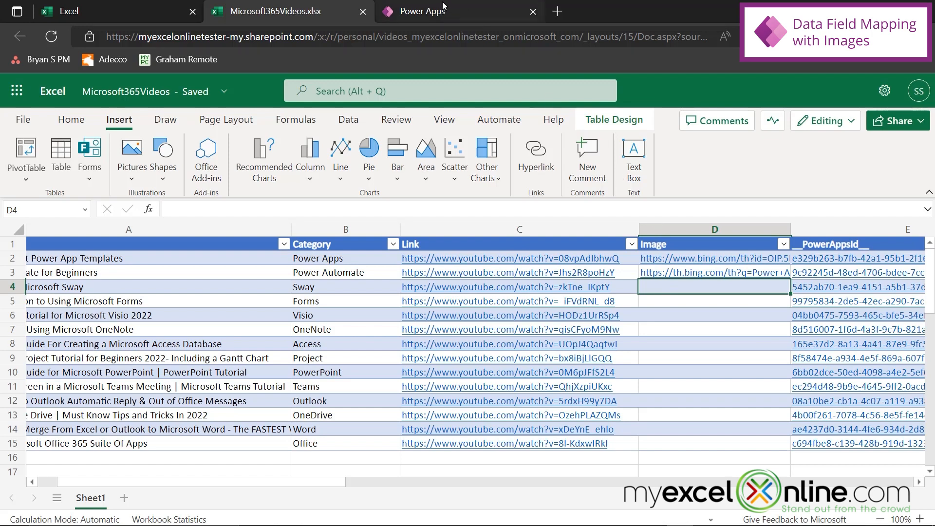
Step: Switch to the Power Apps tab and set the gallery image's Image property to ThisItem.Image
{"action": "left_click", "coordinate": [419, 11]}
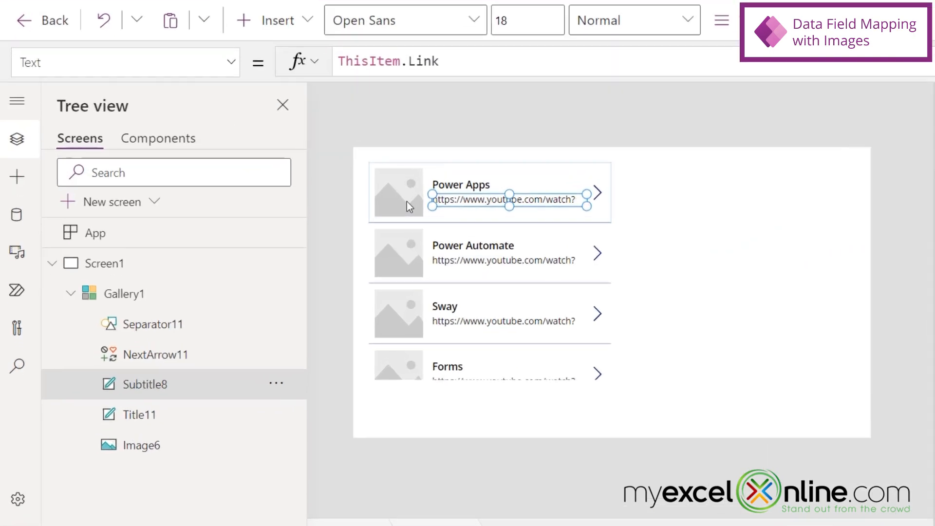
{"action": "left_click", "coordinate": [310, 259]}
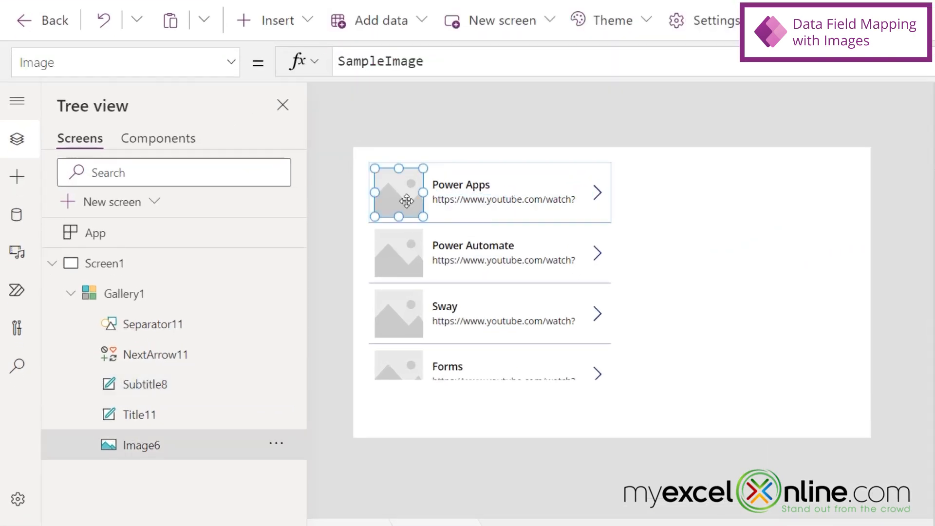
{"action": "left_click_drag", "start_coordinate": [432, 60], "coordinate": [336, 60]}
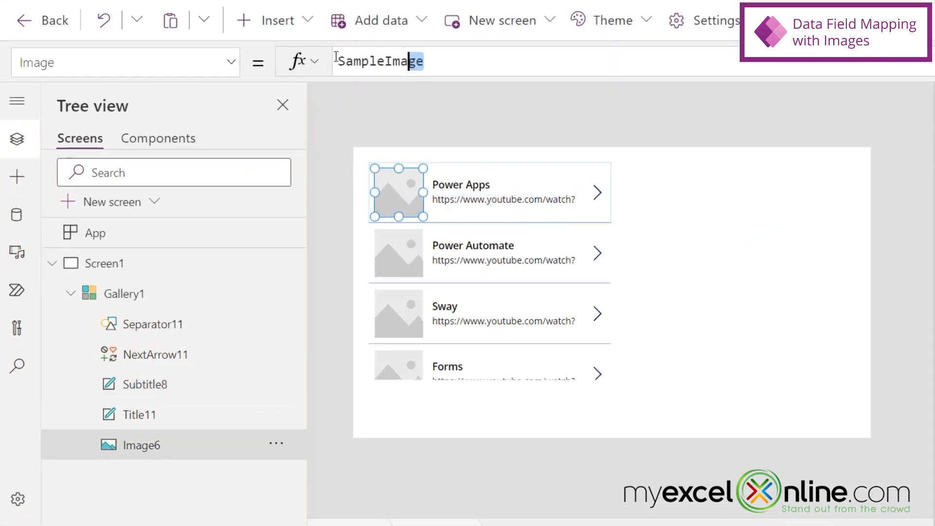
{"action": "type", "text": "this"}
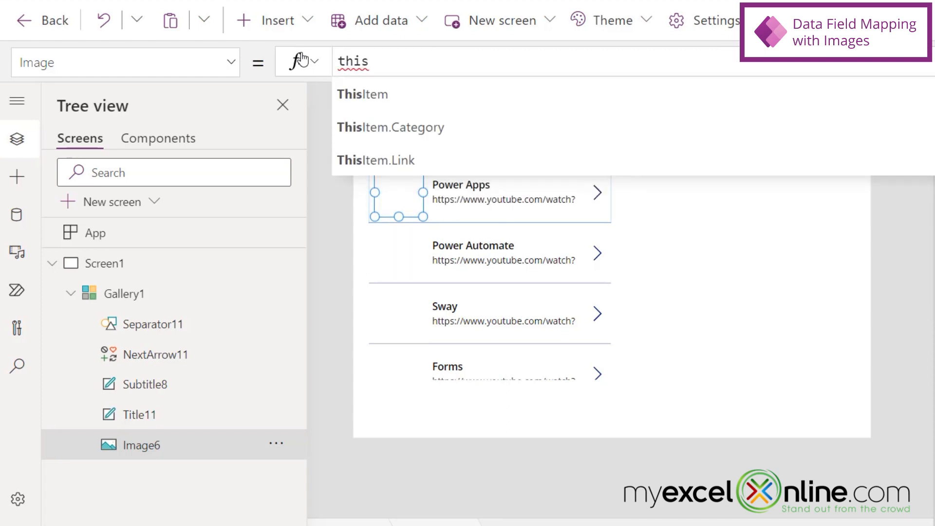
{"action": "type", "text": "item."}
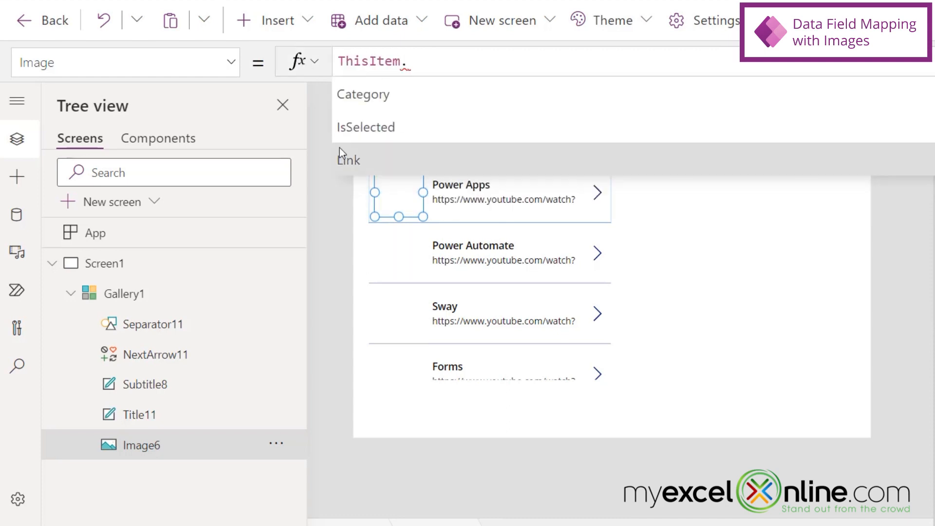
{"action": "scroll", "coordinate": [415, 135], "scroll_direction": "down", "scroll_amount": 1}
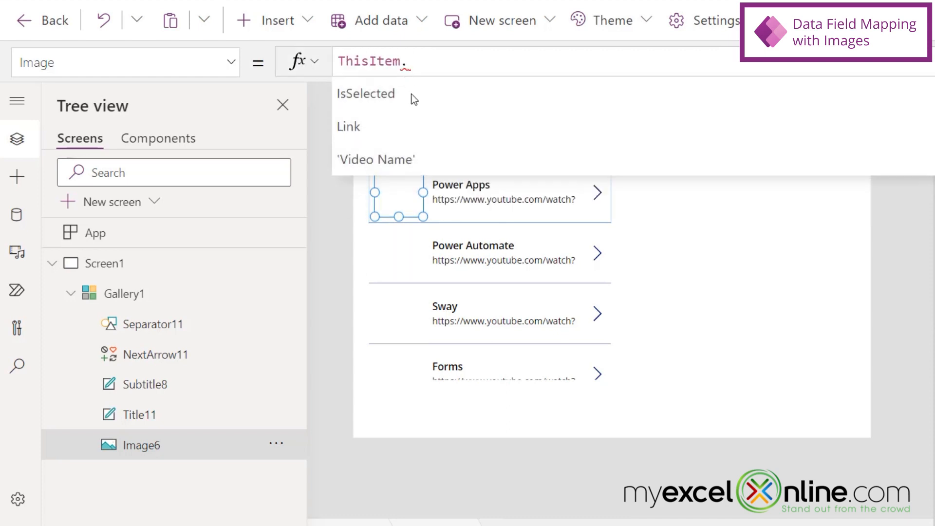
{"action": "scroll", "coordinate": [430, 133], "scroll_direction": "up", "scroll_amount": 1}
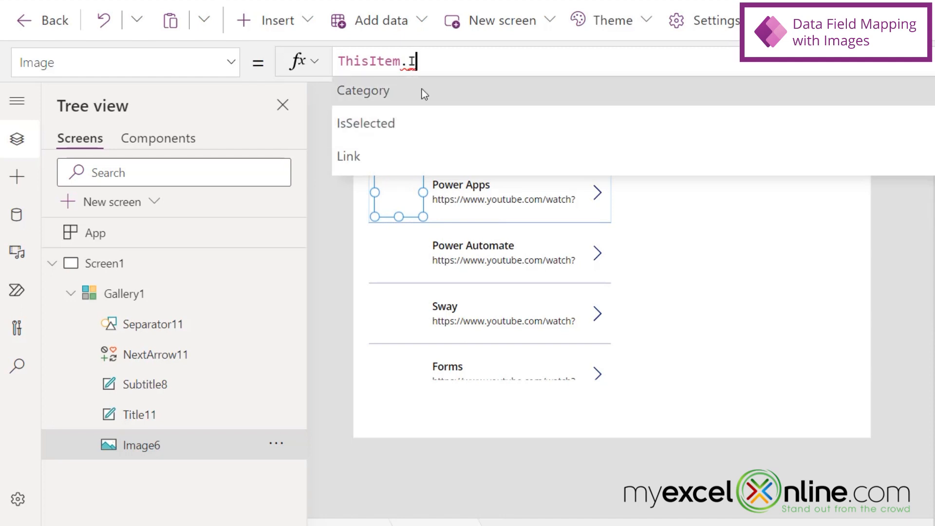
{"action": "type", "text": "Image"}
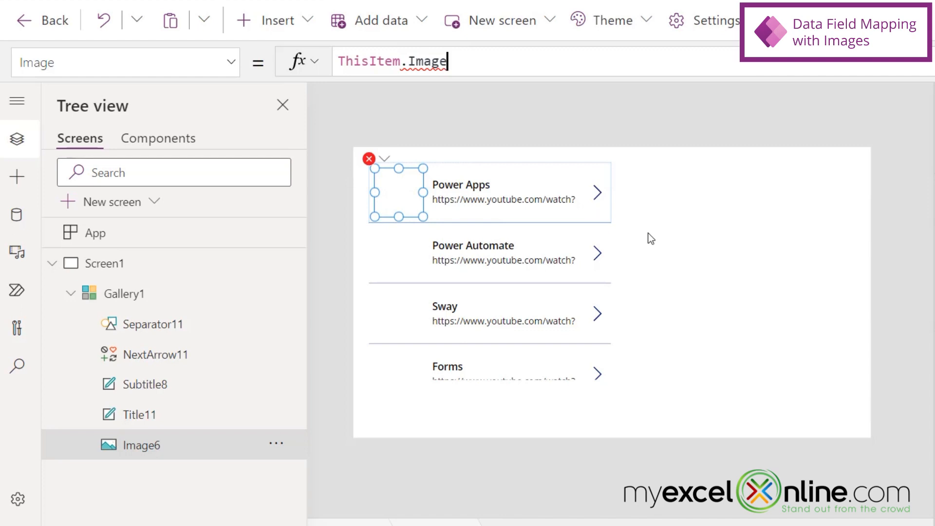
{"action": "left_click", "coordinate": [662, 247]}
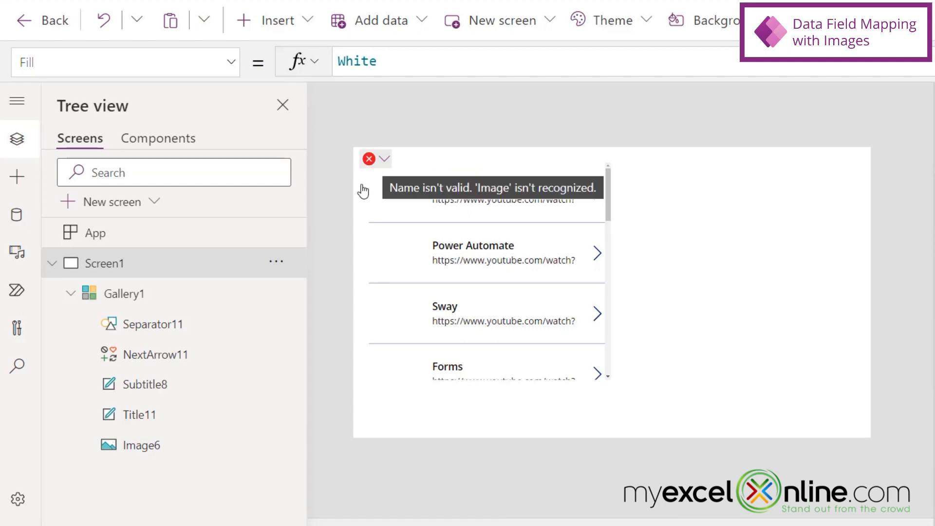
Step: Refresh the Videos data source and return to the tree view of screens
{"action": "left_click", "coordinate": [17, 218]}
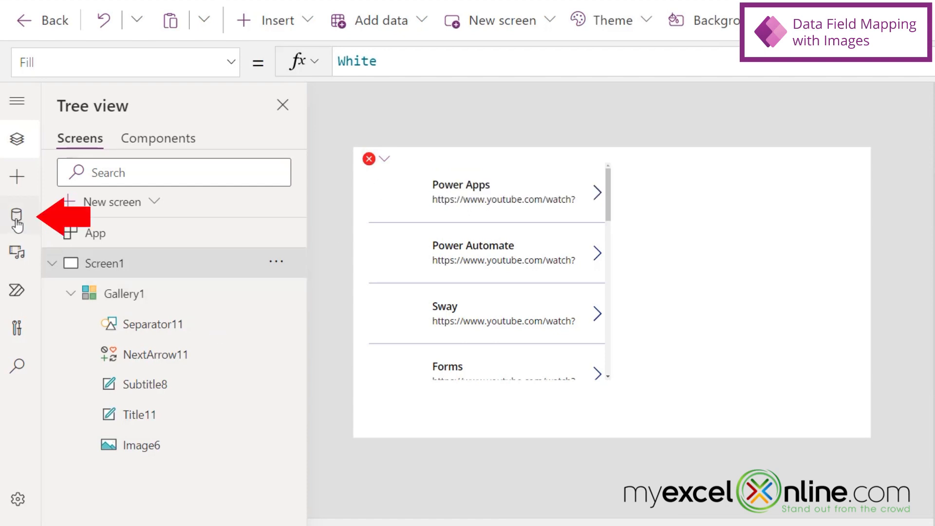
{"action": "right_click", "coordinate": [118, 222]}
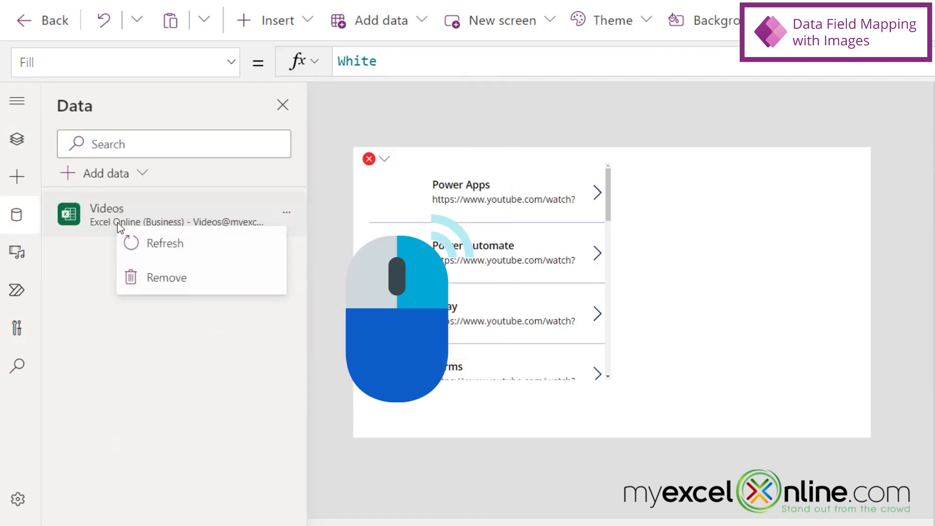
{"action": "left_click", "coordinate": [150, 250]}
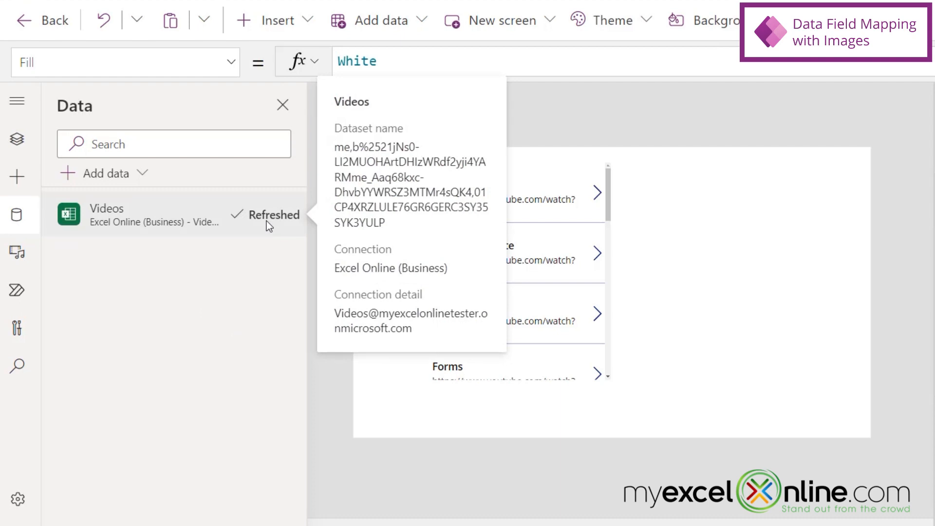
{"action": "left_click", "coordinate": [17, 140]}
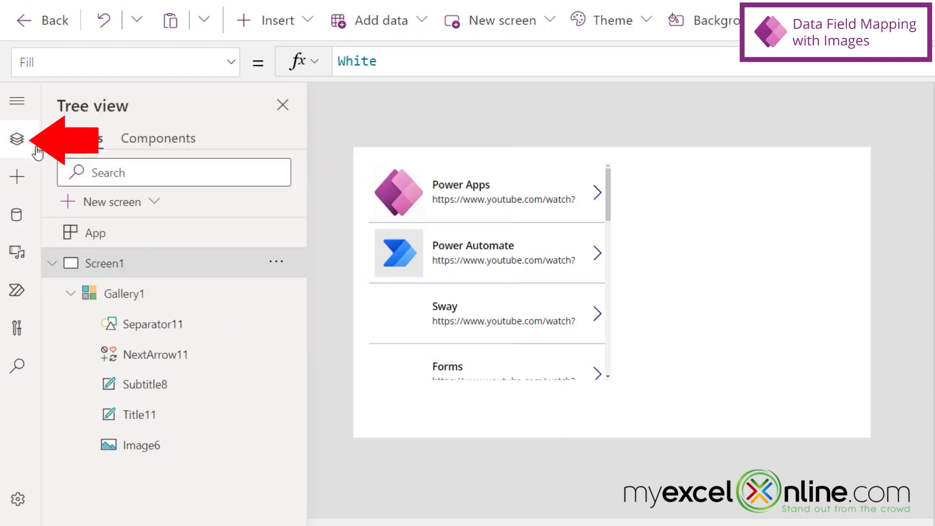
Step: Check the formula mapped to the gallery image and the fields offered for it
{"action": "left_click", "coordinate": [397, 200]}
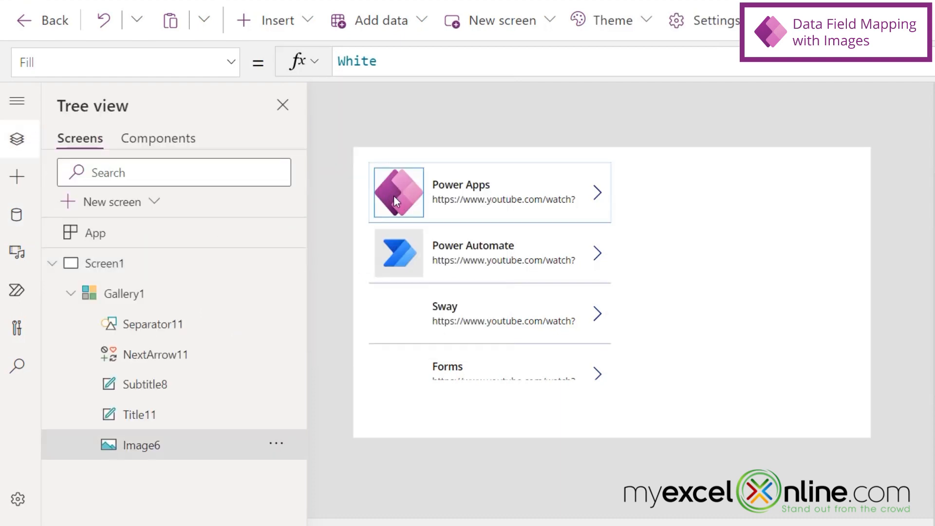
{"action": "left_click", "coordinate": [409, 64]}
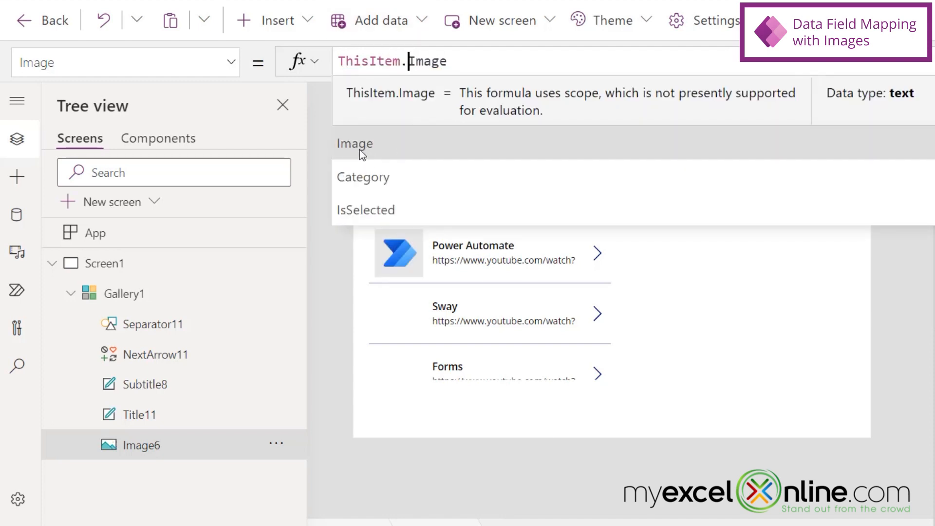
{"action": "left_click", "coordinate": [690, 290]}
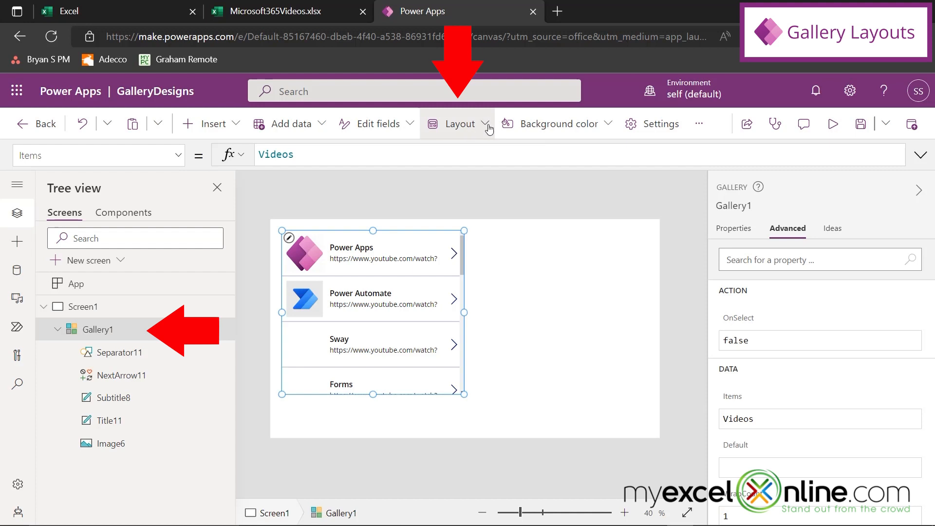
Step: Change the gallery layout to Title and select the title label to check its mapped field
{"action": "left_click", "coordinate": [487, 127]}
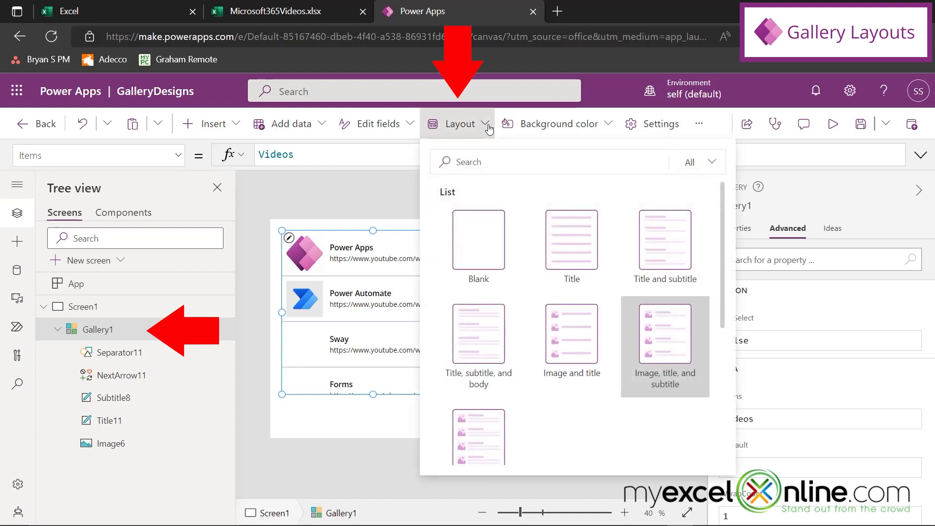
{"action": "left_click", "coordinate": [561, 250]}
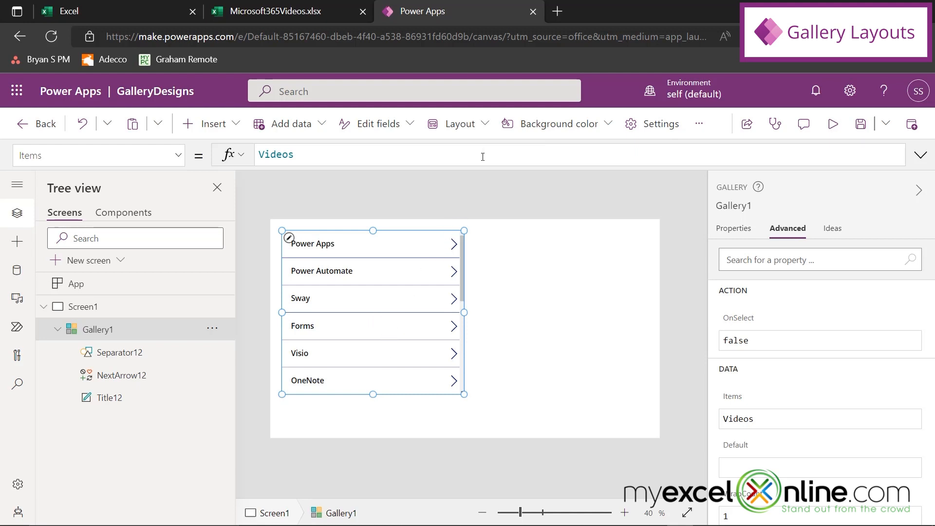
{"action": "left_click", "coordinate": [322, 246]}
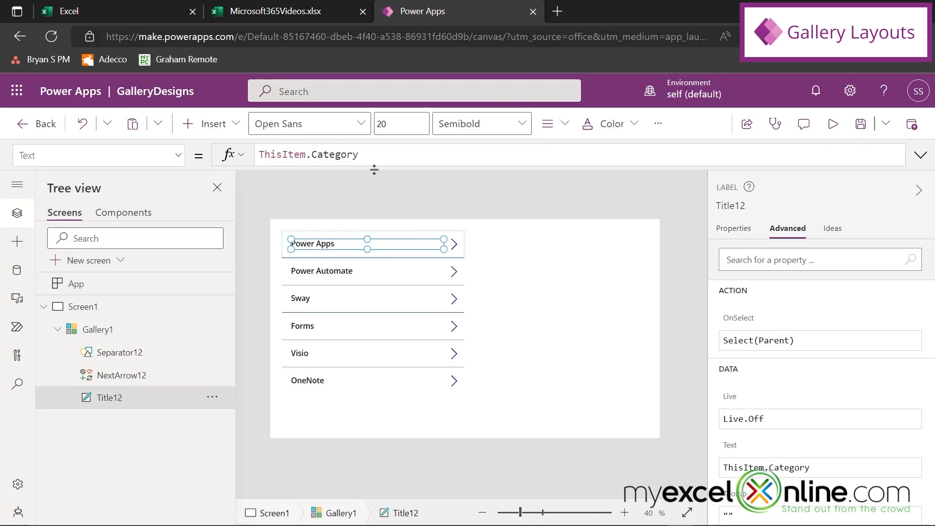
Step: Change the gallery layout to Title and subtitle and check the title label's mapped field
{"action": "left_click", "coordinate": [472, 311]}
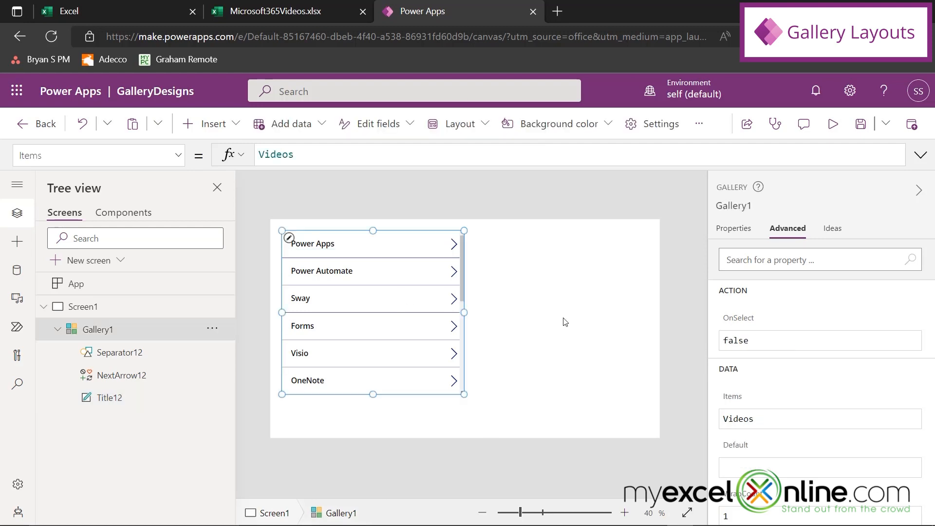
{"action": "left_click", "coordinate": [457, 124]}
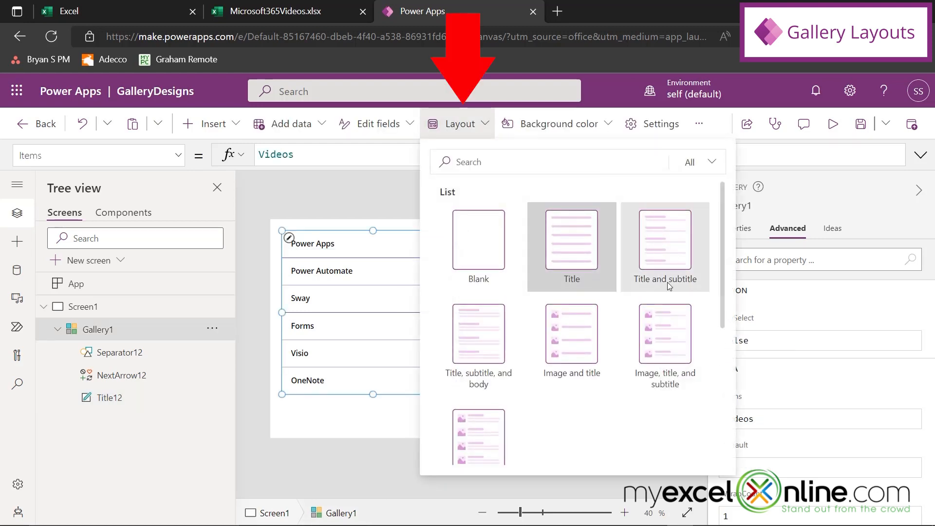
{"action": "left_click", "coordinate": [683, 249]}
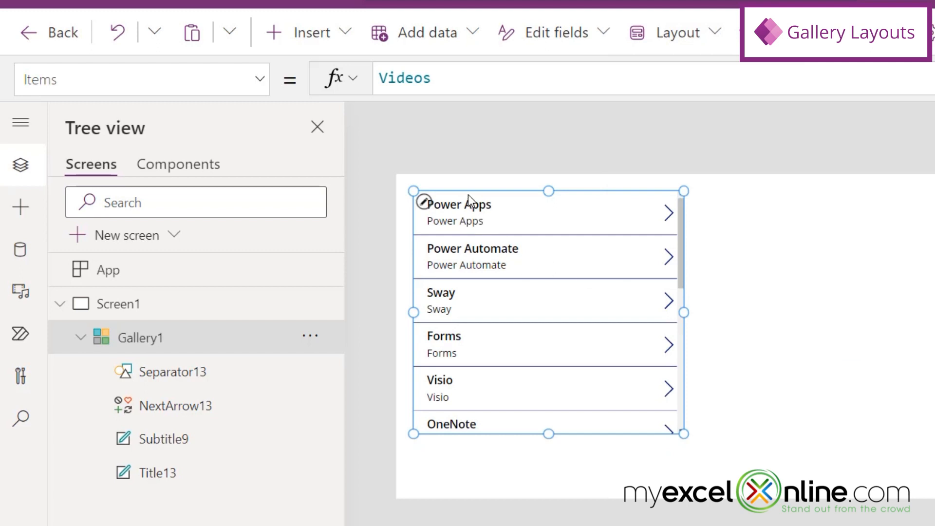
{"action": "left_click", "coordinate": [472, 206]}
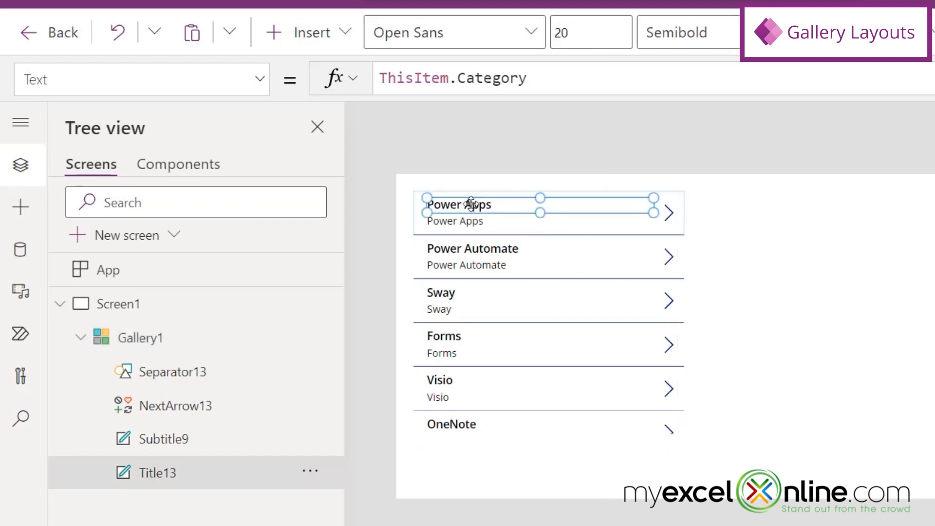
Step: Map the gallery's subtitle text to ThisItem.'Video Name' and review the title and subtitle labels
{"action": "left_click", "coordinate": [471, 220]}
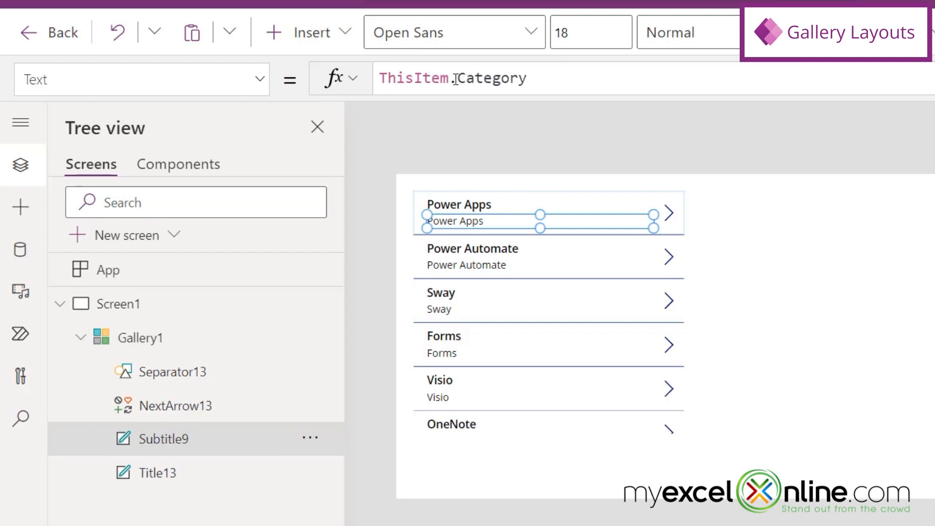
{"action": "left_click_drag", "start_coordinate": [455, 77], "coordinate": [615, 86]}
{"action": "key", "text": "BackSpace"}
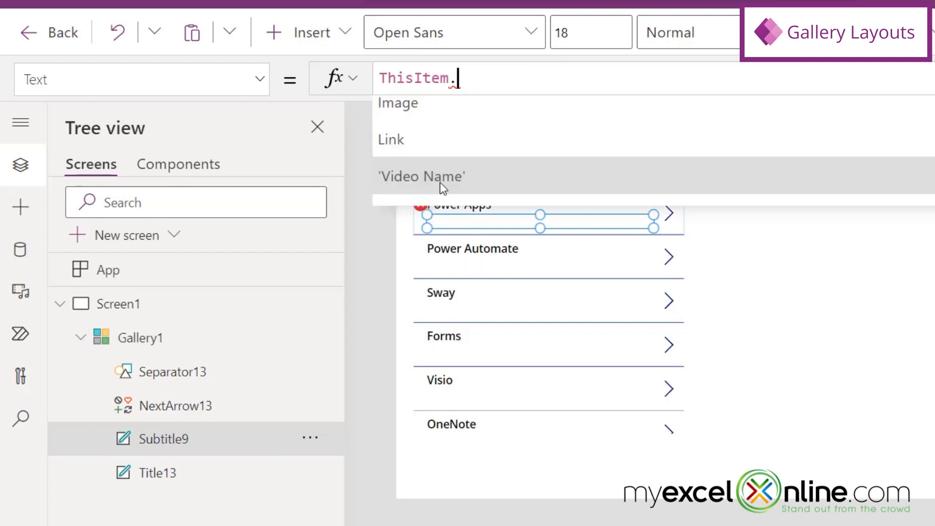
{"action": "left_click", "coordinate": [440, 178]}
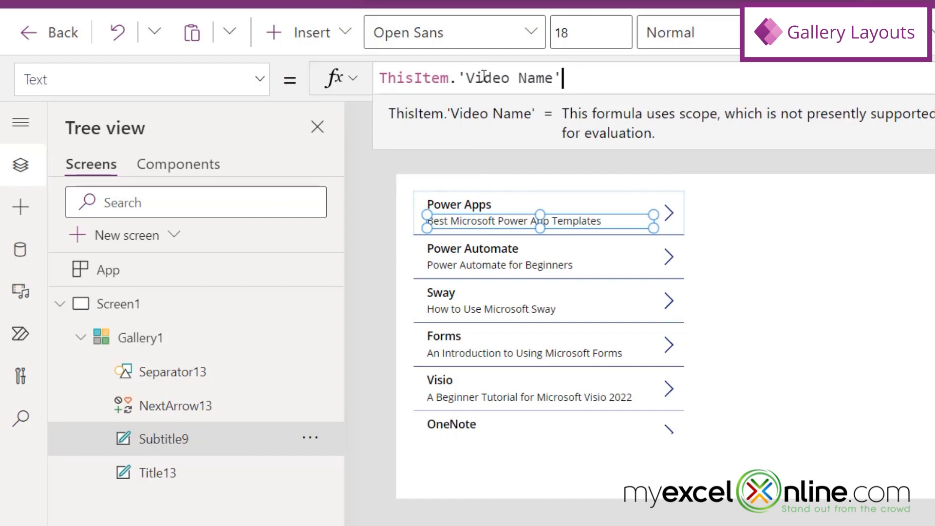
{"action": "double_click", "coordinate": [512, 79]}
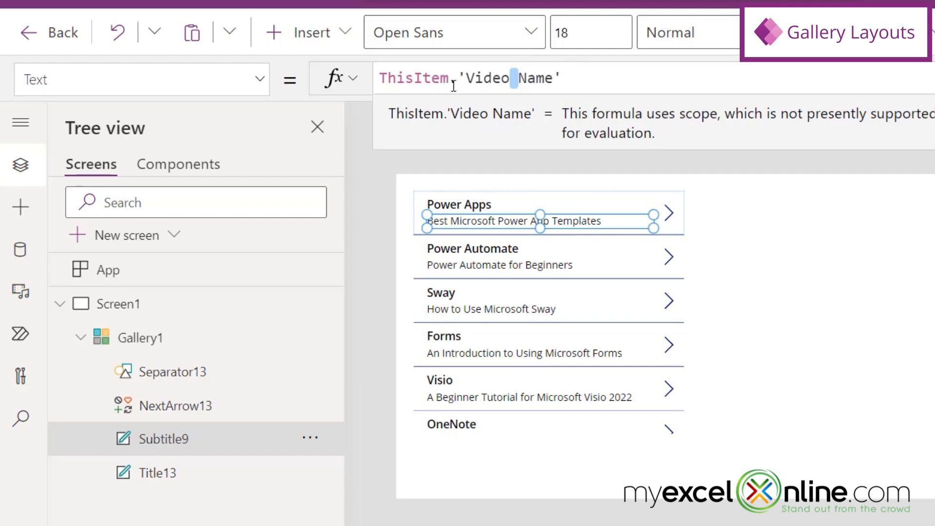
{"action": "left_click", "coordinate": [752, 283]}
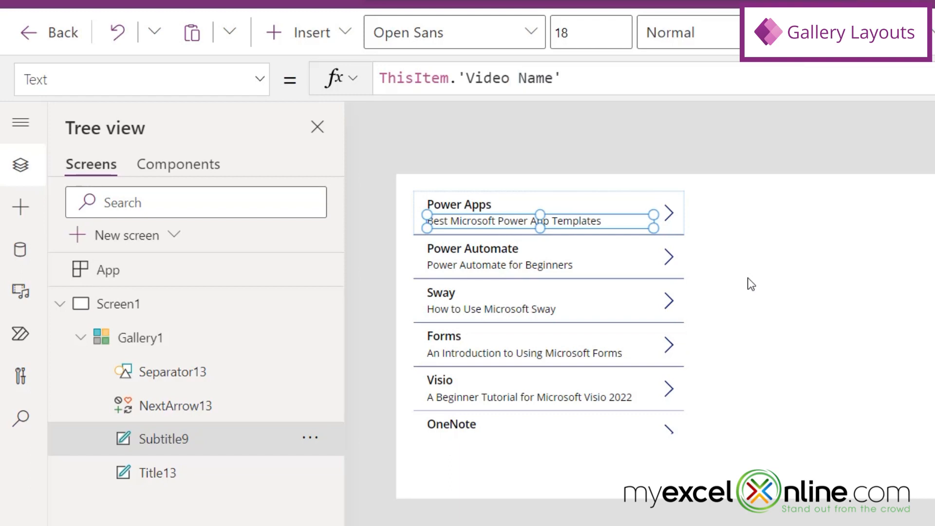
{"action": "left_click", "coordinate": [451, 210]}
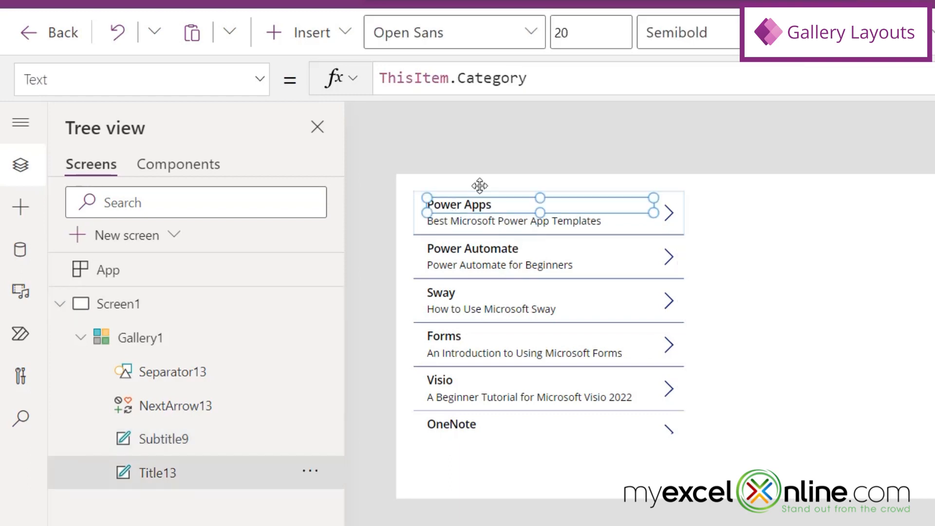
{"action": "left_click", "coordinate": [482, 225]}
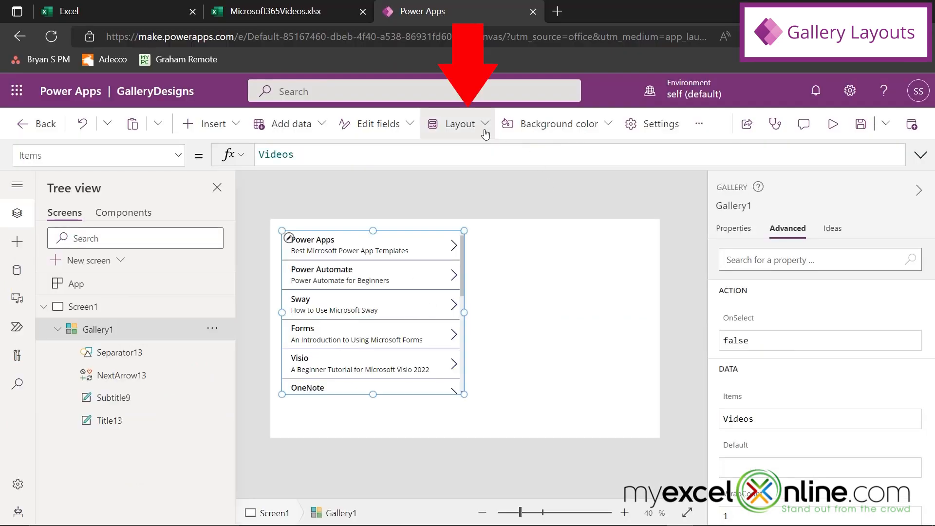
Step: Change the gallery layout to Title, subtitle, and body and set the body text to ThisItem.Link
{"action": "left_click", "coordinate": [485, 132]}
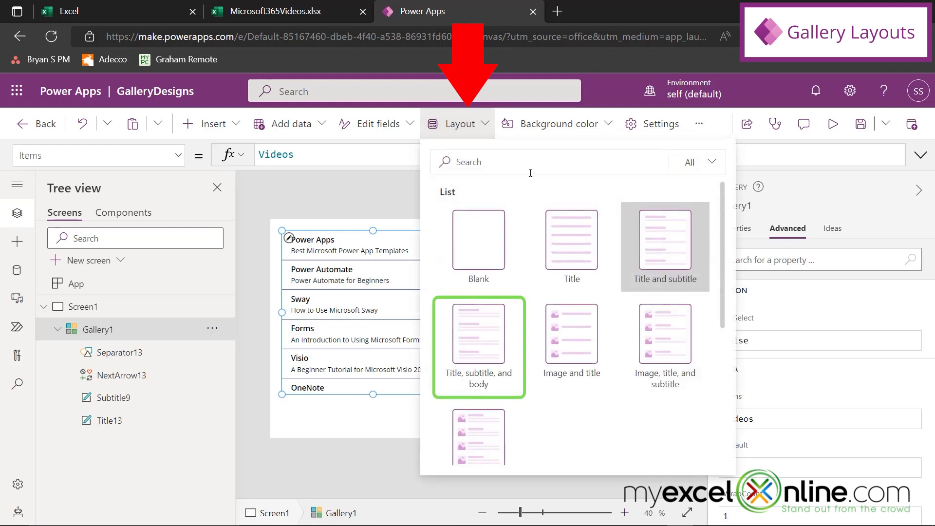
{"action": "left_click", "coordinate": [483, 346]}
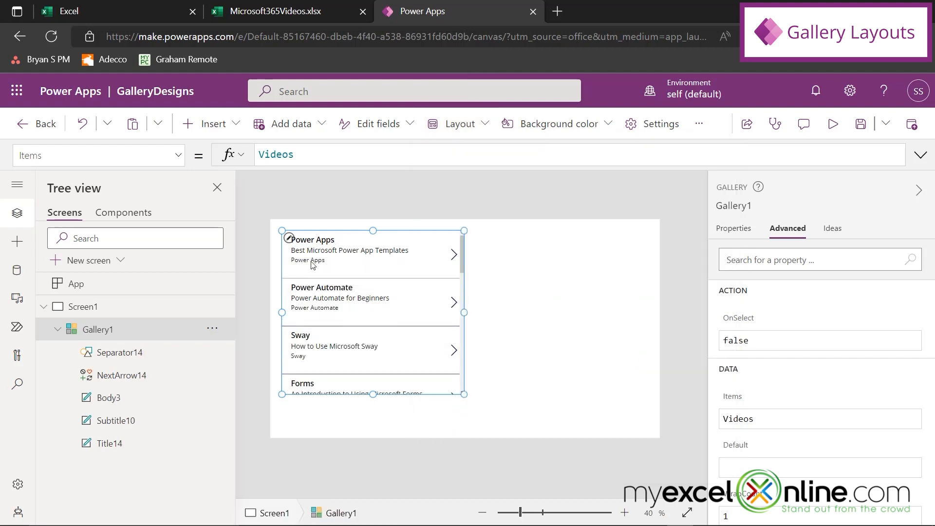
{"action": "left_click", "coordinate": [311, 262]}
{"action": "left_click_drag", "start_coordinate": [310, 157], "coordinate": [413, 156]}
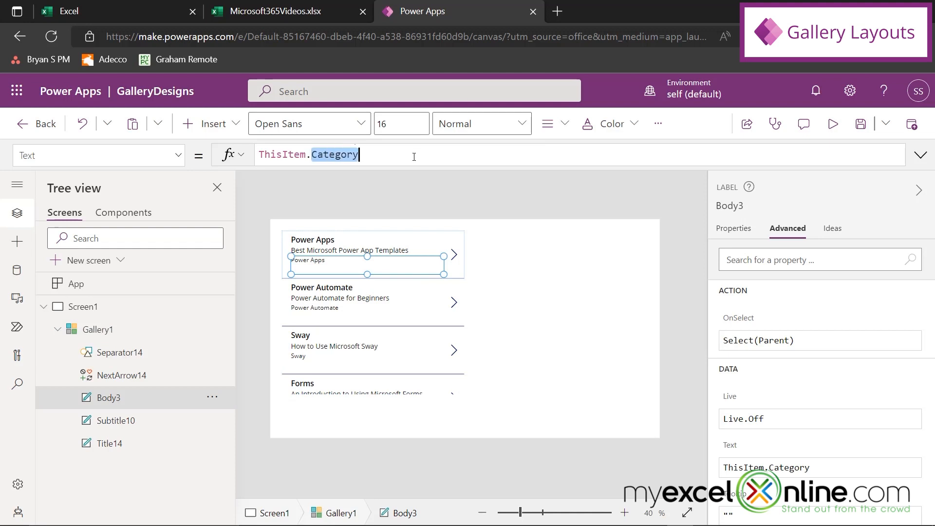
{"action": "type", "text": "Link"}
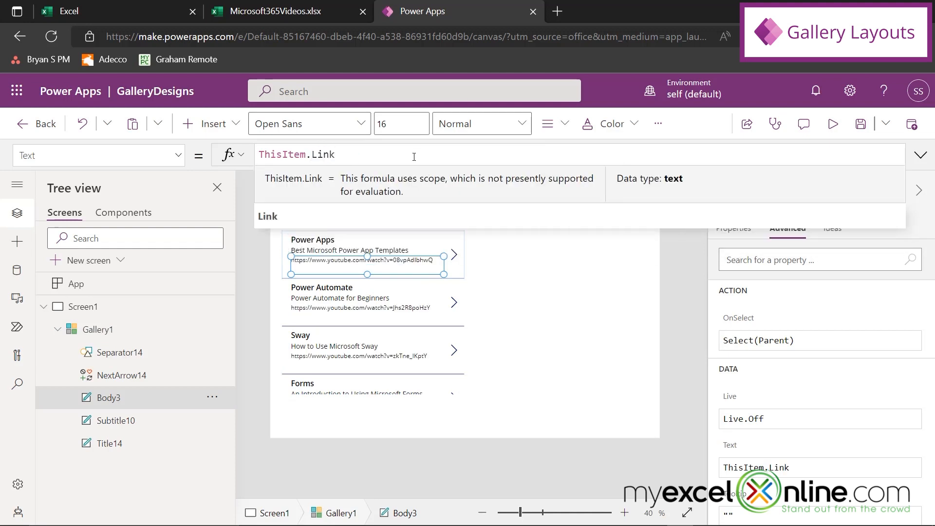
{"action": "left_click", "coordinate": [497, 292]}
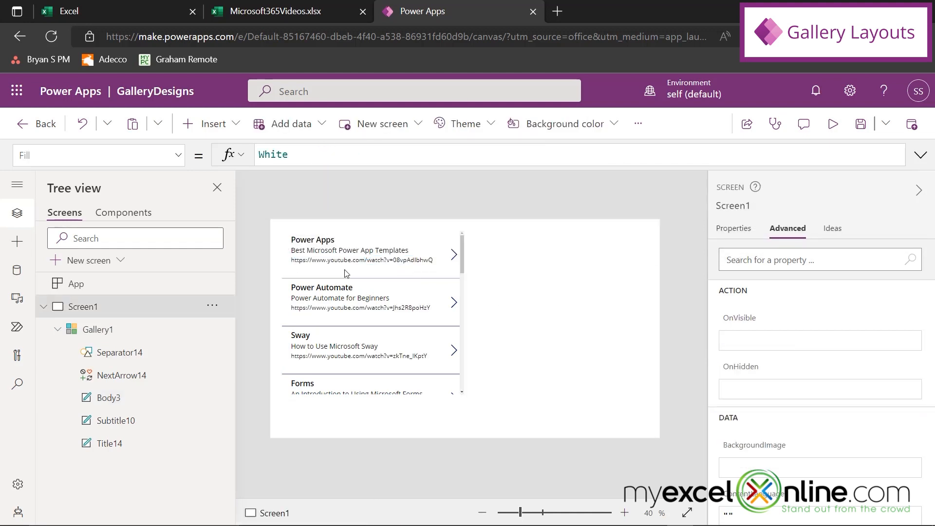
Step: Change the gallery layout to Image and title, and switch it to Image, title, and subtitle
{"action": "left_click", "coordinate": [397, 246]}
{"action": "left_click", "coordinate": [486, 127]}
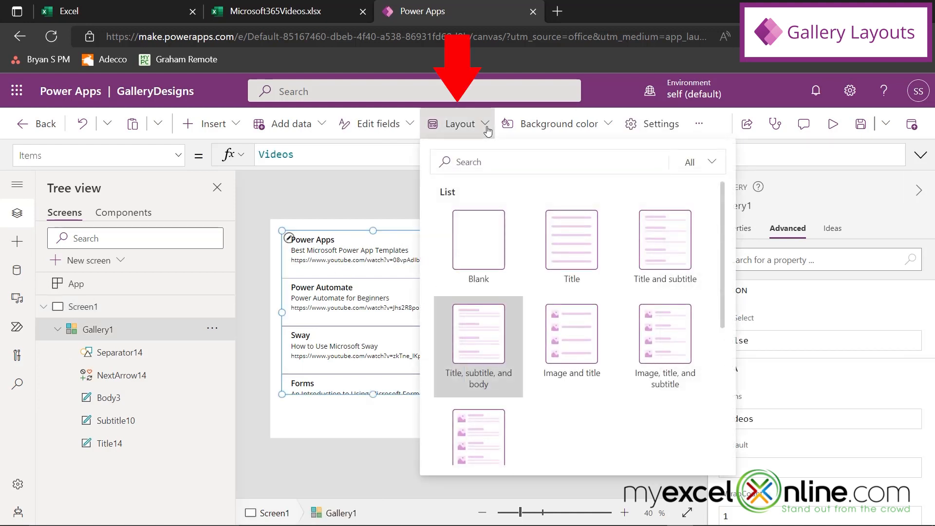
{"action": "left_click", "coordinate": [585, 340]}
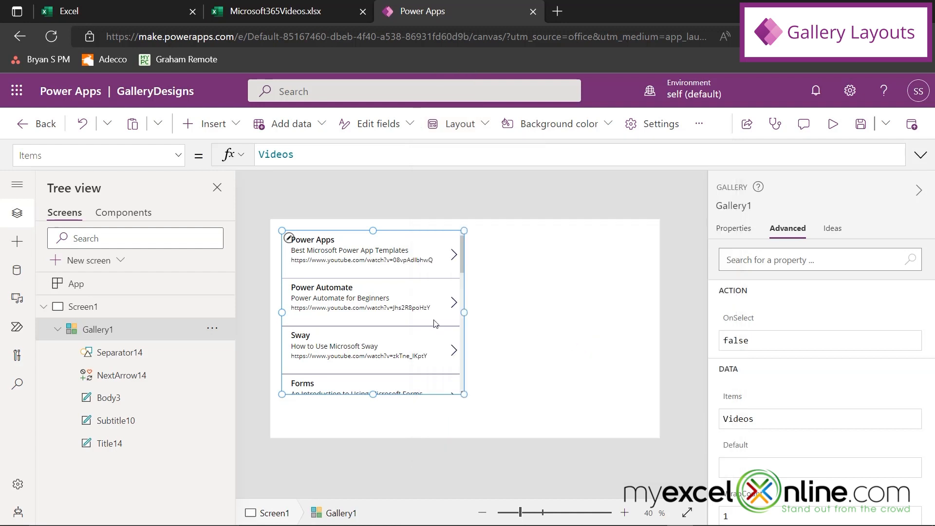
{"action": "left_click", "coordinate": [486, 125]}
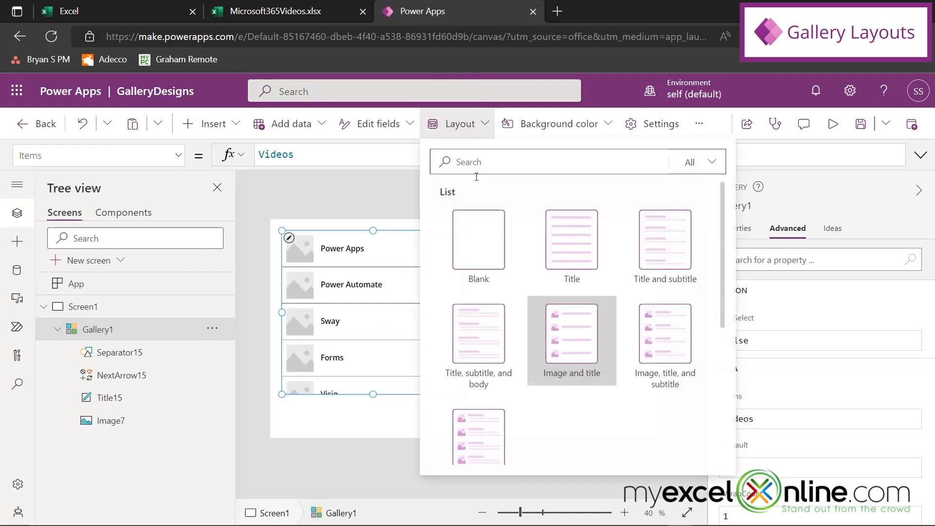
{"action": "left_click", "coordinate": [676, 349]}
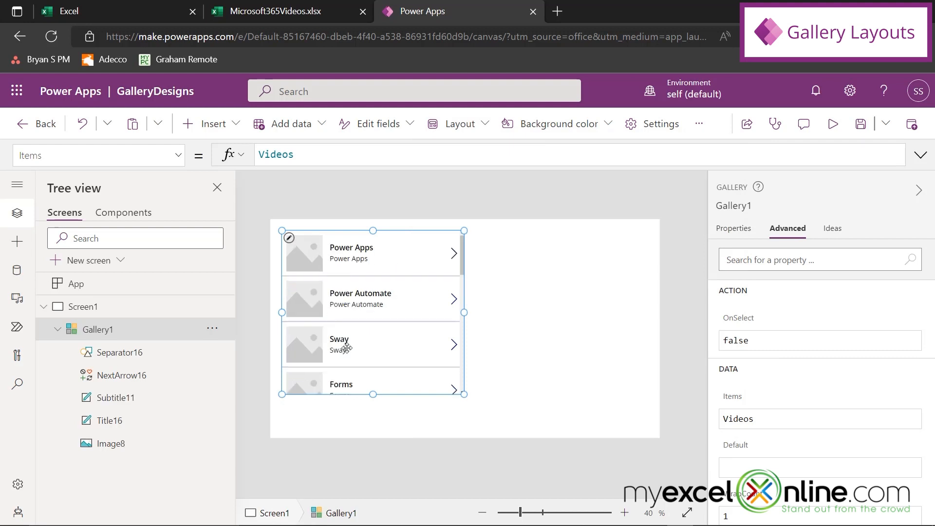
Step: Change the gallery layout to Image, title, subtitle, and body and set the body text to ThisItem.Link
{"action": "left_click", "coordinate": [491, 127]}
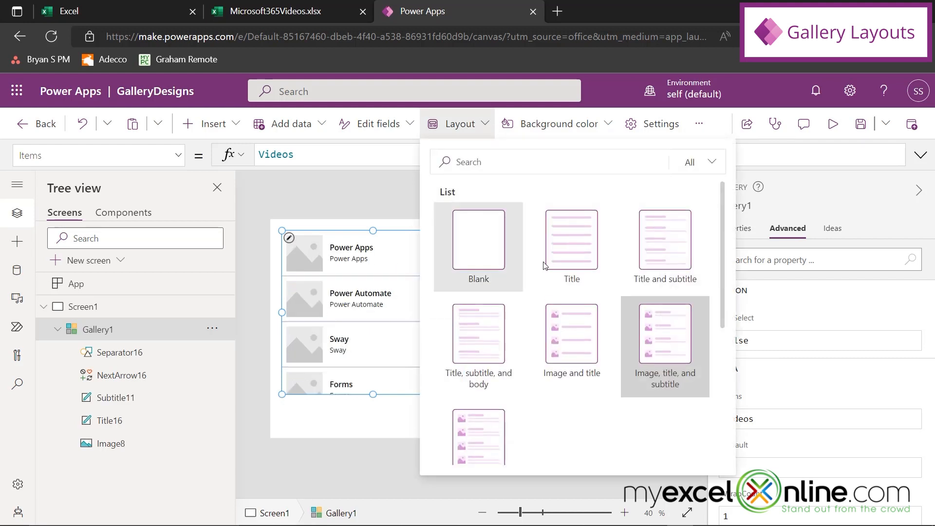
{"action": "left_click", "coordinate": [471, 435]}
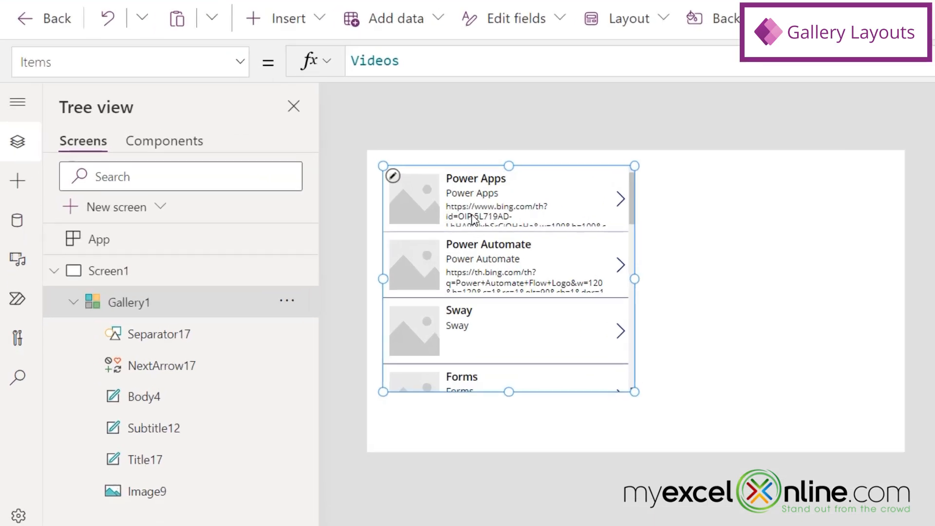
{"action": "left_click", "coordinate": [352, 268]}
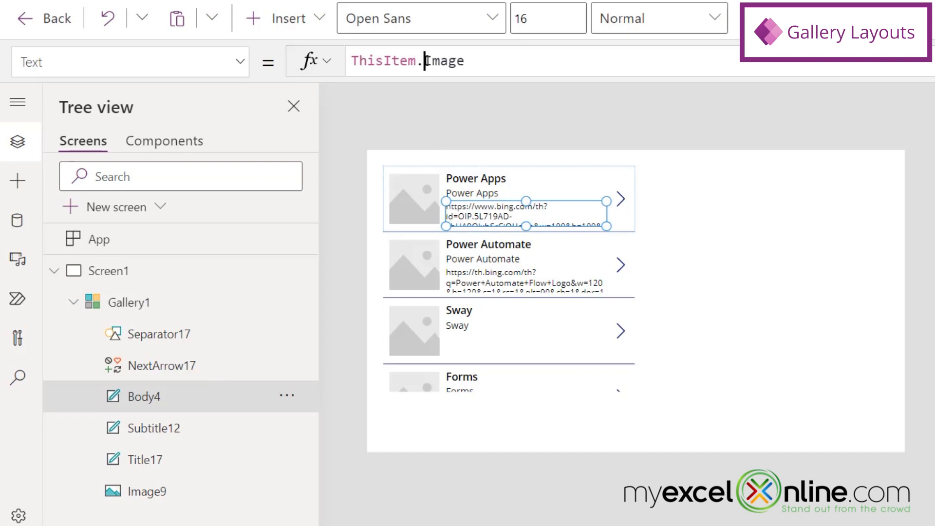
{"action": "left_click_drag", "start_coordinate": [424, 62], "coordinate": [559, 56]}
{"action": "type", "text": "Link"}
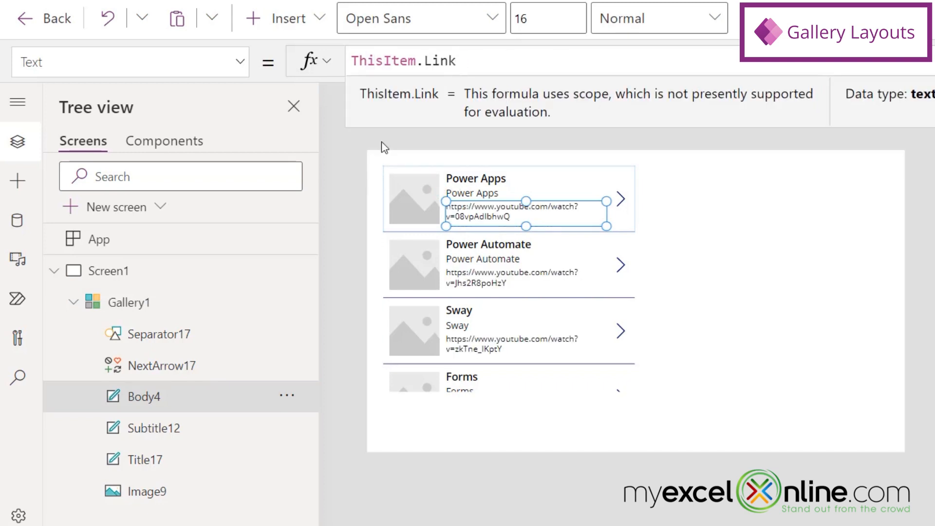
Step: Map the gallery's image control to ThisItem.Image
{"action": "left_click", "coordinate": [413, 205]}
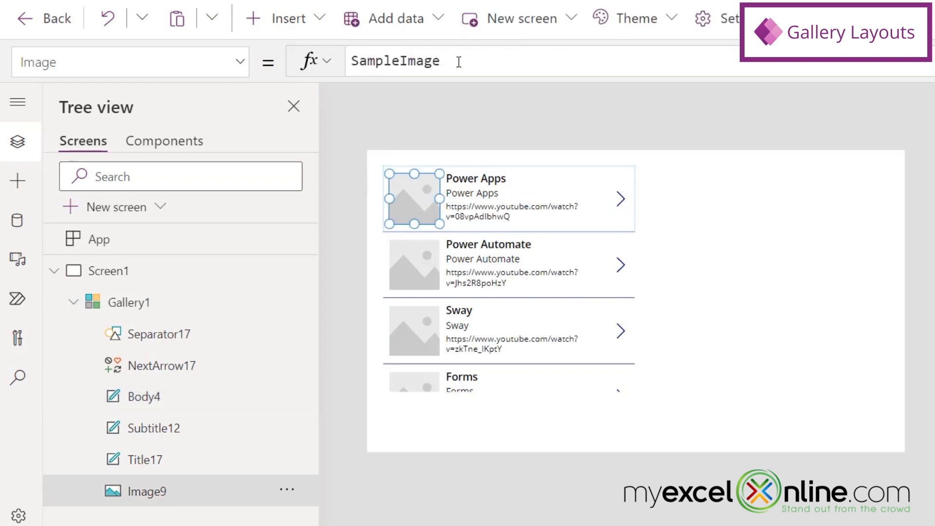
{"action": "left_click_drag", "start_coordinate": [459, 61], "coordinate": [284, 62]}
{"action": "type", "text": "ThisI"}
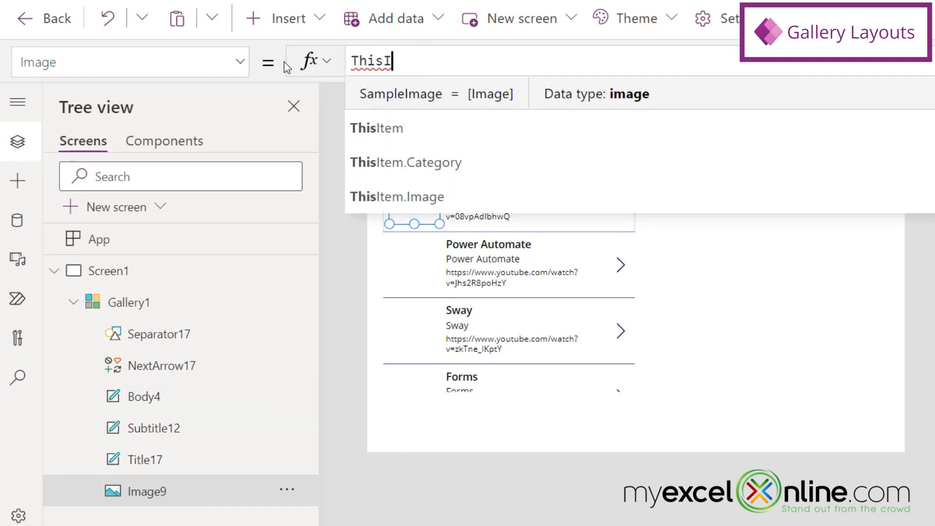
{"action": "type", "text": "tem.I"}
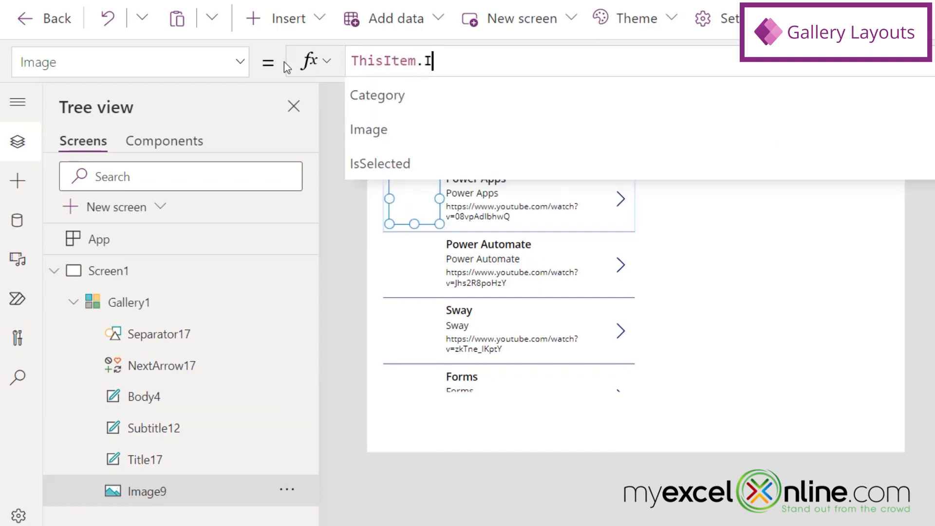
{"action": "type", "text": "mage"}
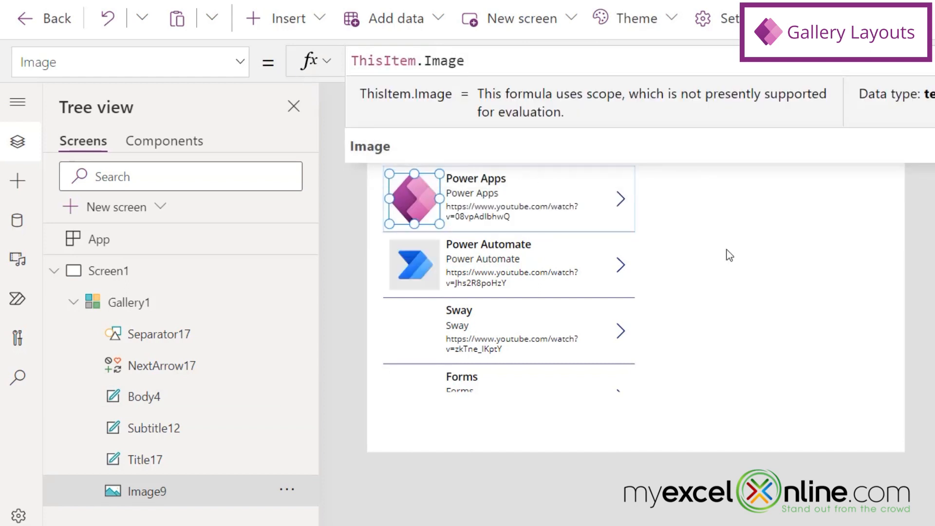
{"action": "left_click", "coordinate": [729, 255]}
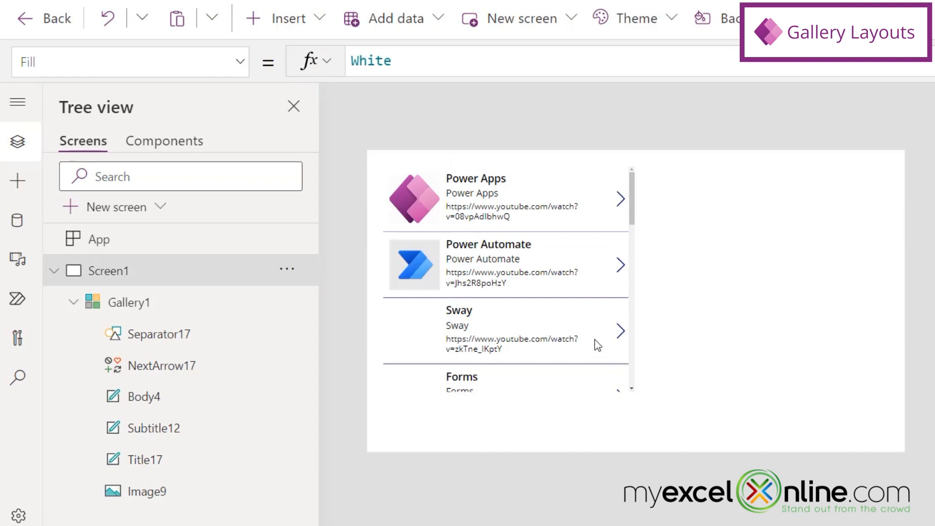
Step: Widen the gallery and rearrange its labels so the link sits directly under the title, above the subtitle
{"action": "left_click", "coordinate": [579, 323]}
{"action": "left_click_drag", "start_coordinate": [634, 280], "coordinate": [702, 279]}
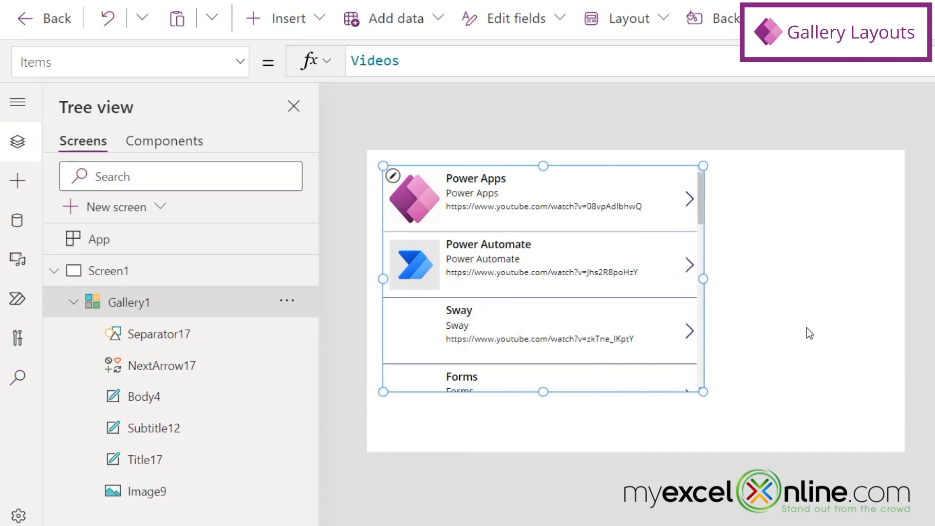
{"action": "left_click", "coordinate": [477, 212]}
{"action": "mouse_move", "coordinate": [477, 213]}
{"action": "left_mouse_down"}
{"action": "mouse_move", "coordinate": [480, 184]}
{"action": "mouse_move", "coordinate": [478, 195]}
{"action": "left_mouse_up"}
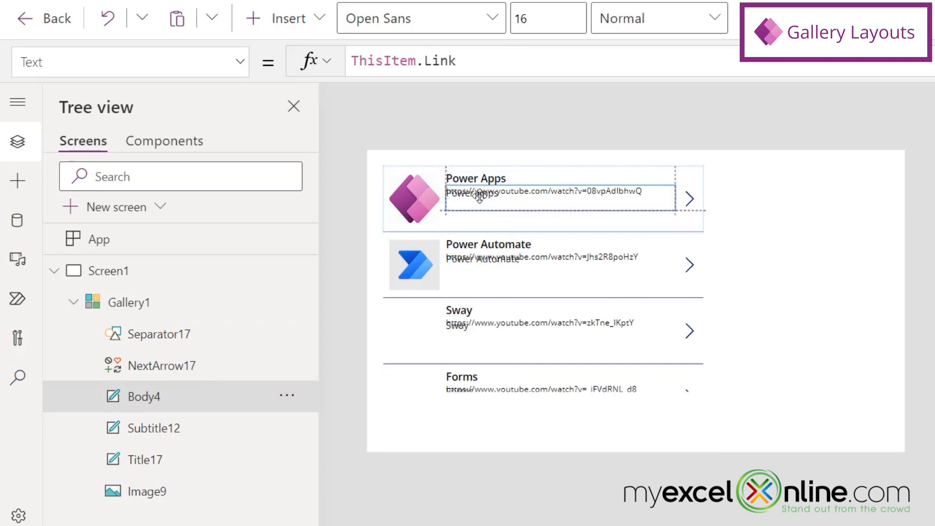
{"action": "left_click", "coordinate": [524, 219]}
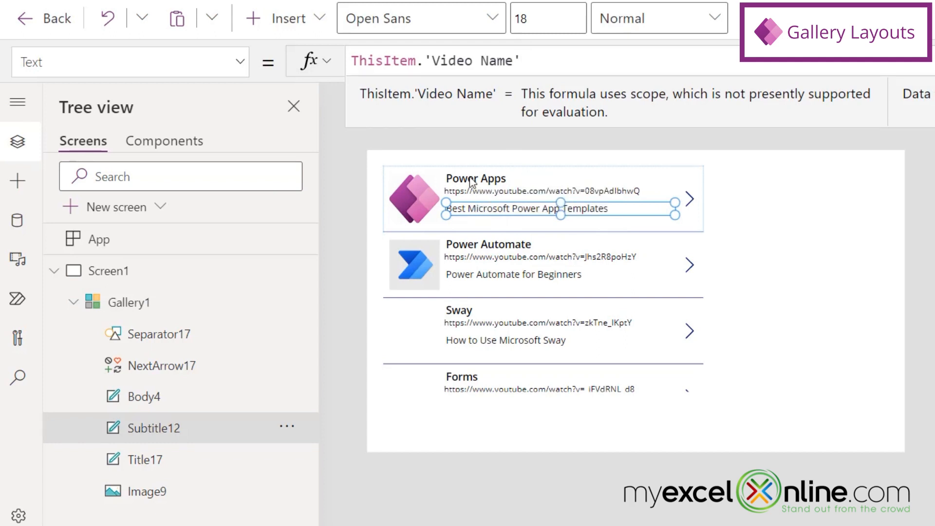
Step: Set the gallery's title text to ThisItem.'Video Name'
{"action": "left_click", "coordinate": [516, 179]}
{"action": "left_click_drag", "start_coordinate": [419, 60], "coordinate": [595, 60]}
{"action": "type", "text": "."}
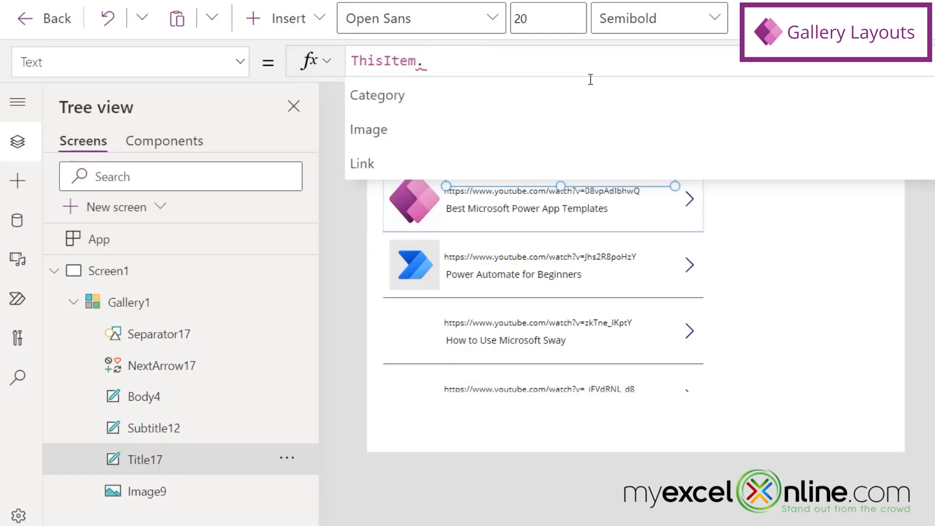
{"action": "left_click", "coordinate": [490, 152]}
Step: Set the gallery's subtitle text to ThisItem.Category and select the link label
{"action": "left_click", "coordinate": [526, 209]}
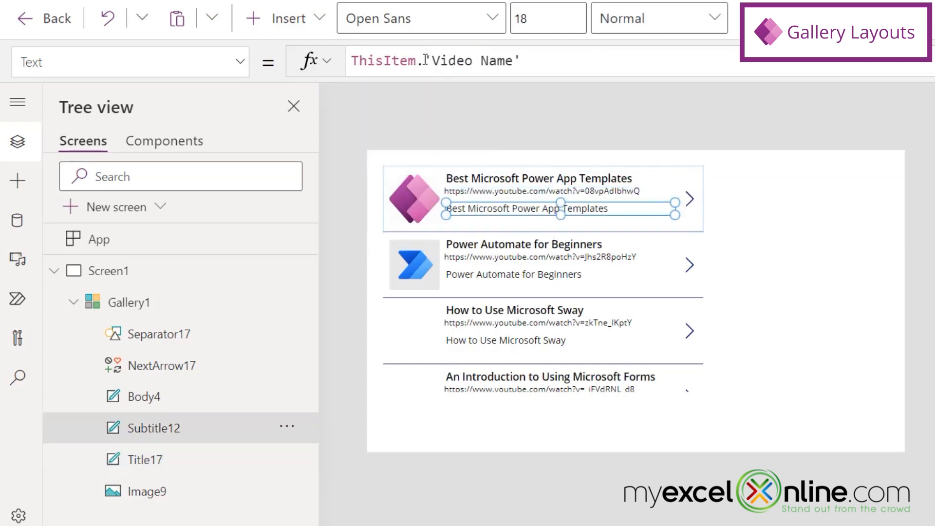
{"action": "left_click_drag", "start_coordinate": [425, 60], "coordinate": [553, 61]}
{"action": "type", "text": "Category"}
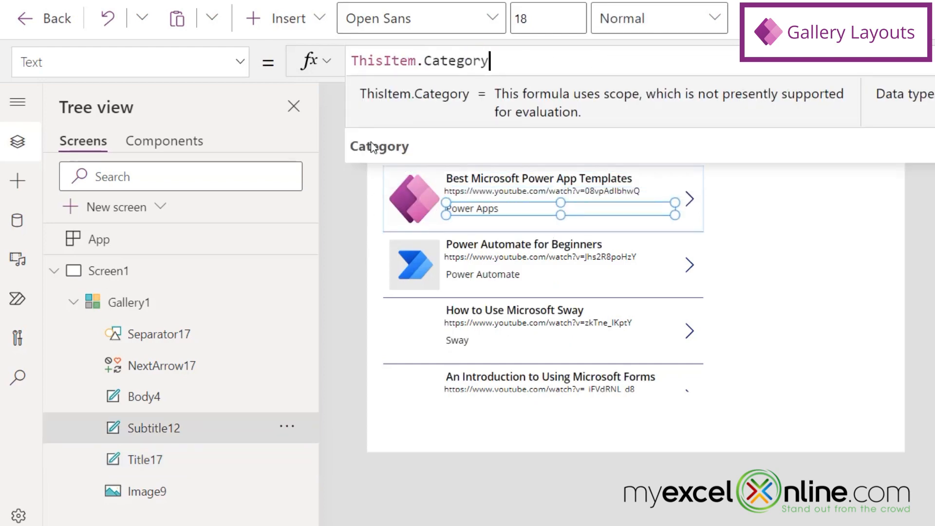
{"action": "left_click", "coordinate": [747, 234]}
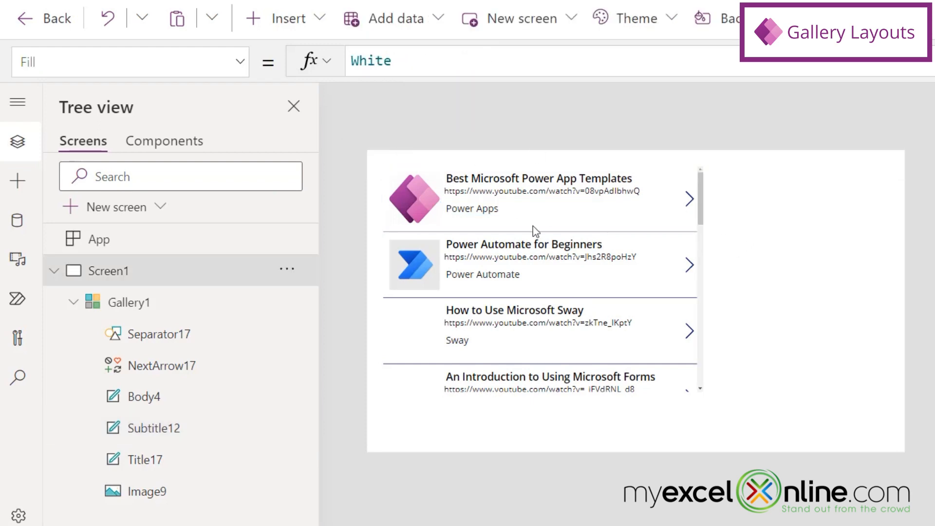
{"action": "left_click", "coordinate": [471, 195]}
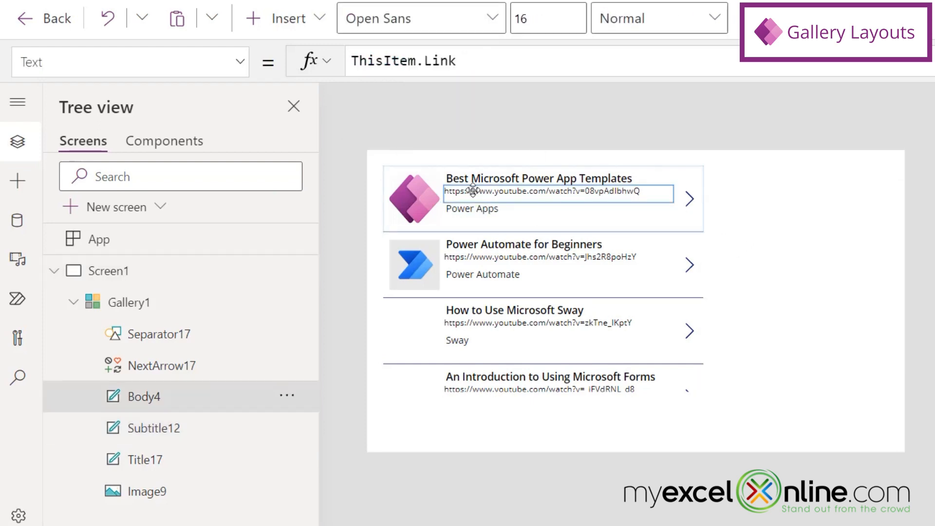
Step: Change the gallery layout to Title and subtitle on overlay and extend the gallery's height nearly to the screen's lower edge
{"action": "left_click", "coordinate": [652, 209]}
{"action": "left_click", "coordinate": [657, 21]}
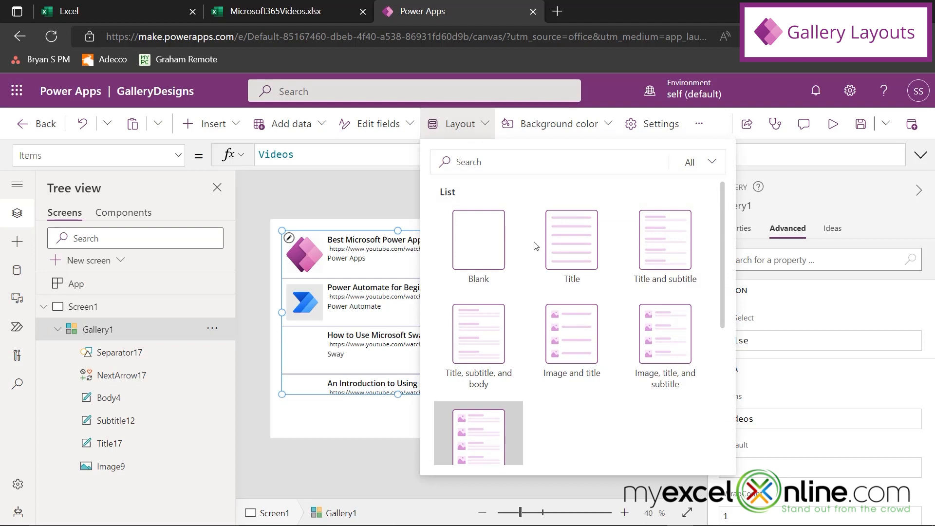
{"action": "scroll", "coordinate": [597, 430], "scroll_direction": "down", "scroll_amount": 5}
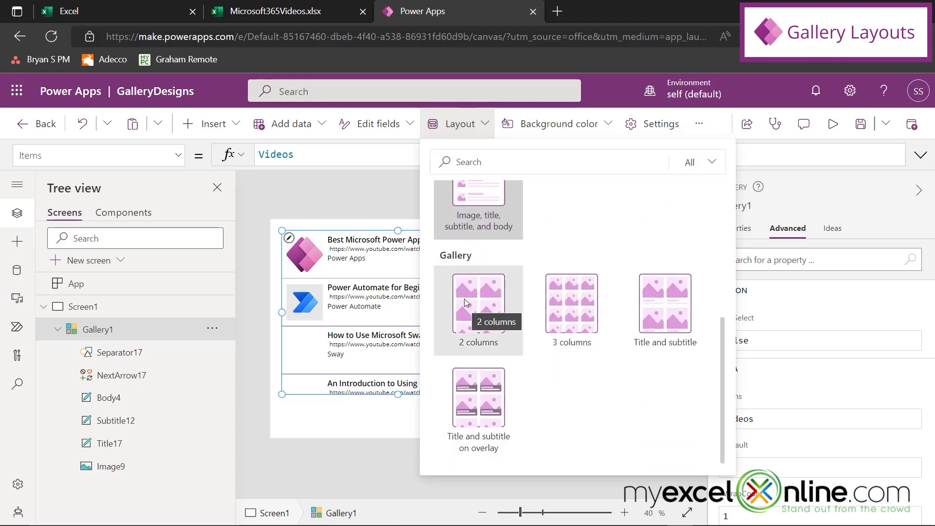
{"action": "left_click", "coordinate": [472, 408]}
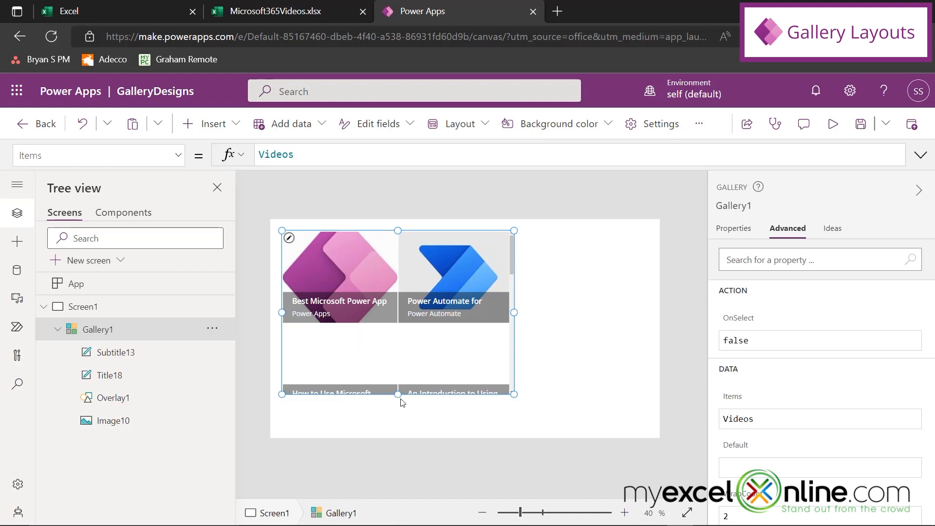
{"action": "left_click_drag", "start_coordinate": [397, 393], "coordinate": [397, 427]}
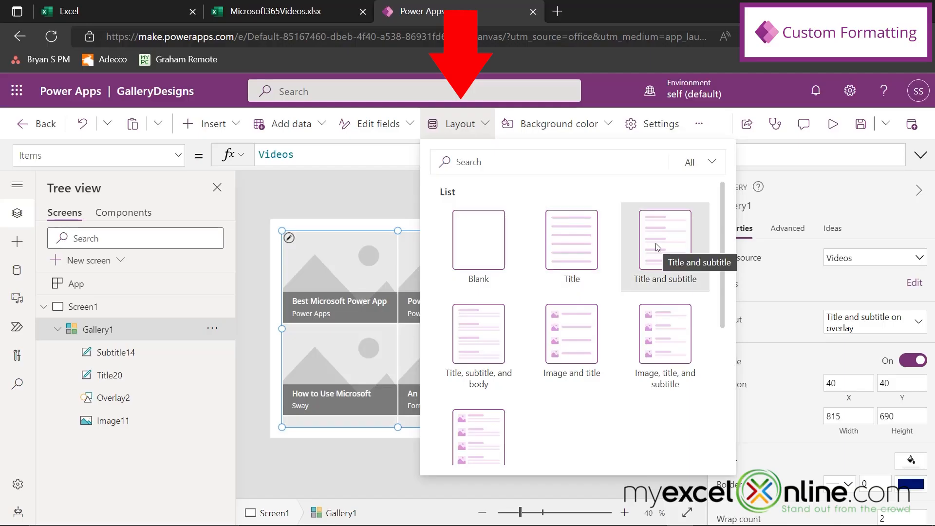
Step: Change the gallery layout to Title and subtitle and center the title label's text
{"action": "left_click", "coordinate": [657, 247]}
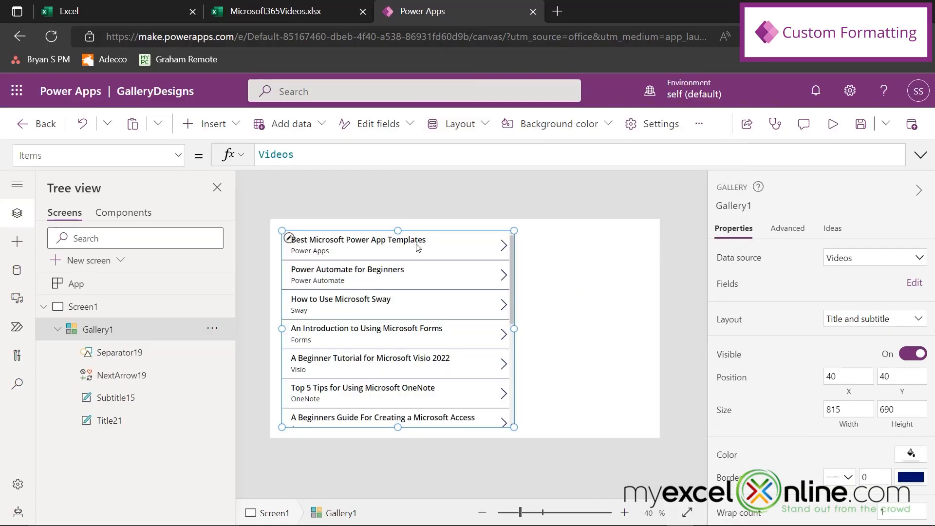
{"action": "left_click", "coordinate": [416, 239]}
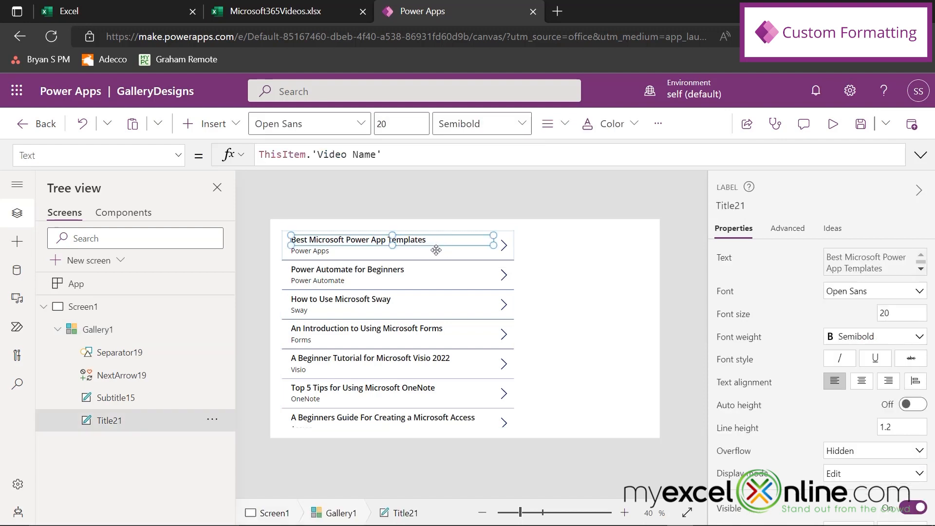
{"action": "left_click", "coordinate": [861, 382]}
Step: Give the title label a light blue fill and a white font color
{"action": "scroll", "coordinate": [861, 385], "scroll_direction": "down", "scroll_amount": 5}
{"action": "left_click", "coordinate": [912, 371]}
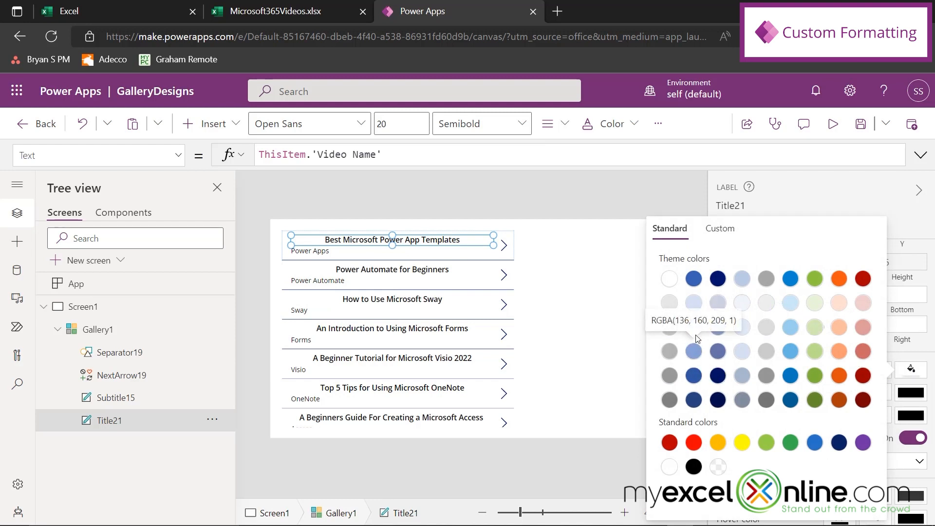
{"action": "left_click", "coordinate": [696, 331]}
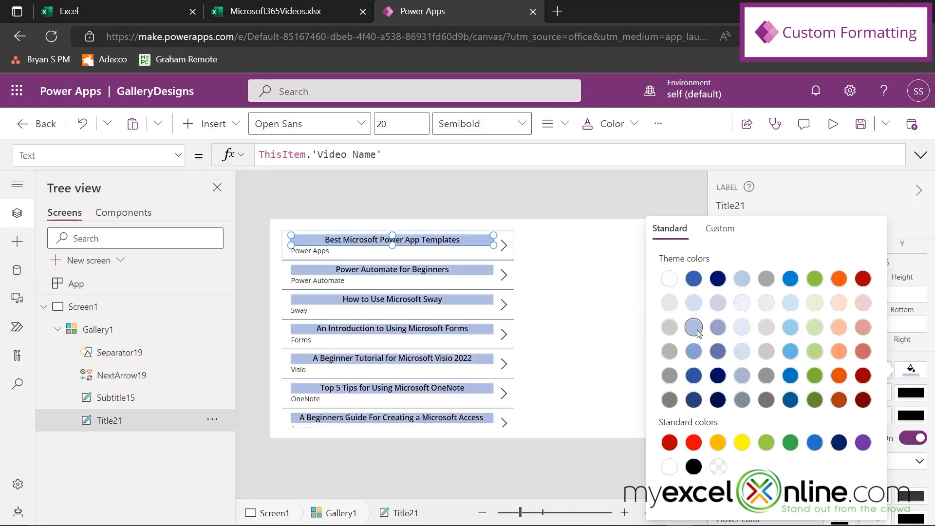
{"action": "left_click", "coordinate": [874, 372]}
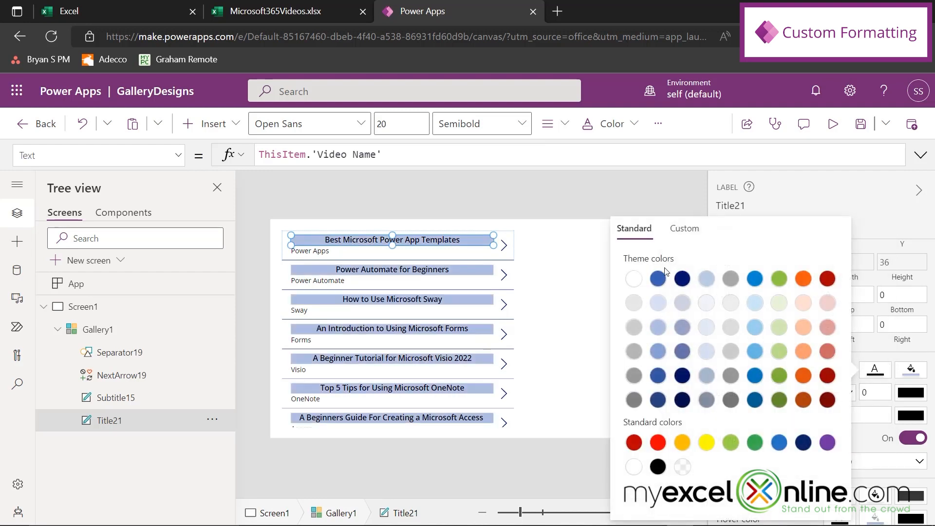
{"action": "left_click", "coordinate": [633, 278]}
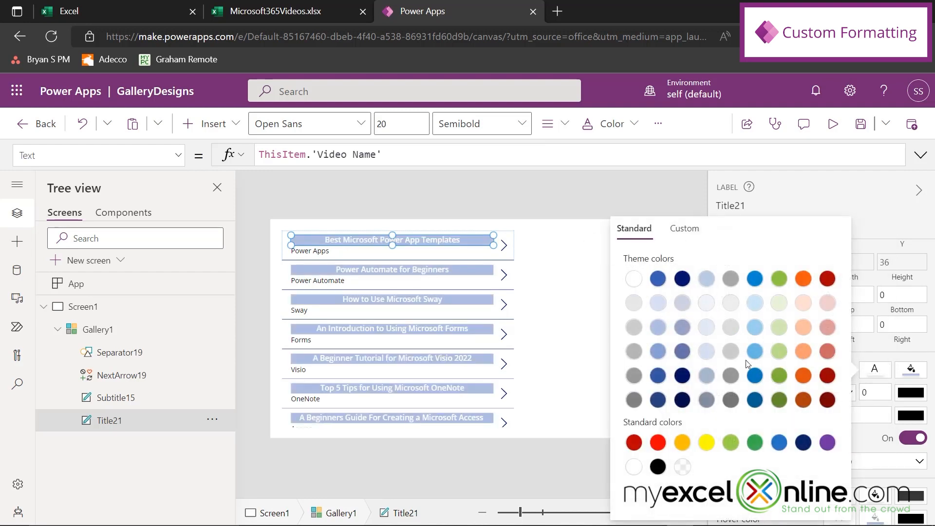
Step: Change the title label's font to Lato Black
{"action": "scroll", "coordinate": [788, 437], "scroll_direction": "up", "scroll_amount": 6}
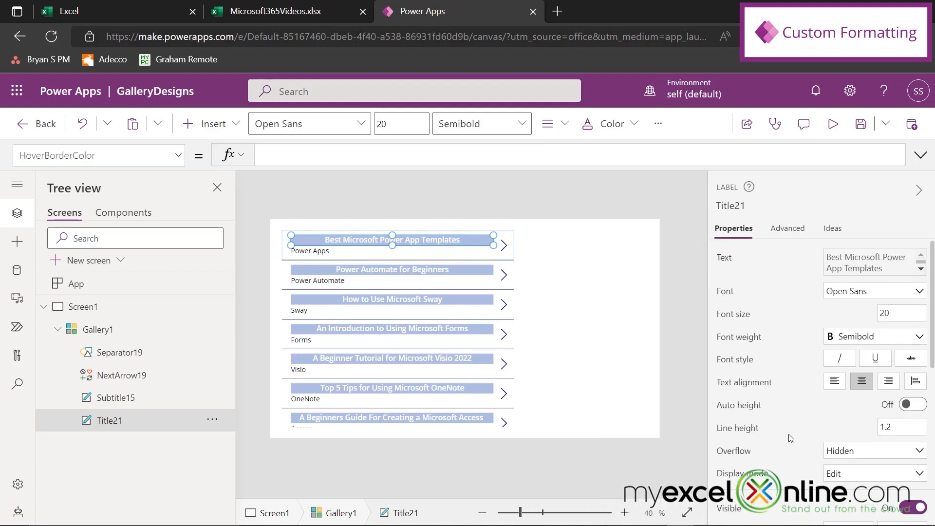
{"action": "left_click", "coordinate": [919, 292]}
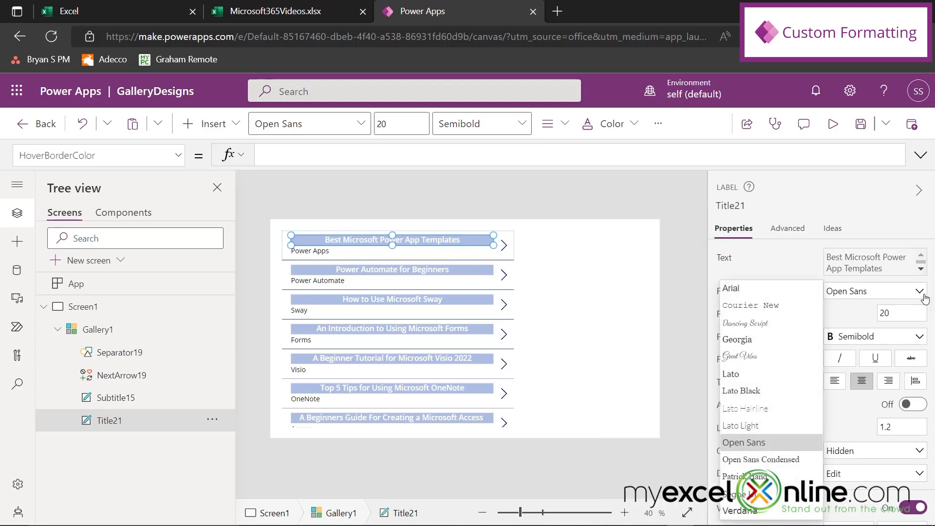
{"action": "left_click", "coordinate": [770, 392]}
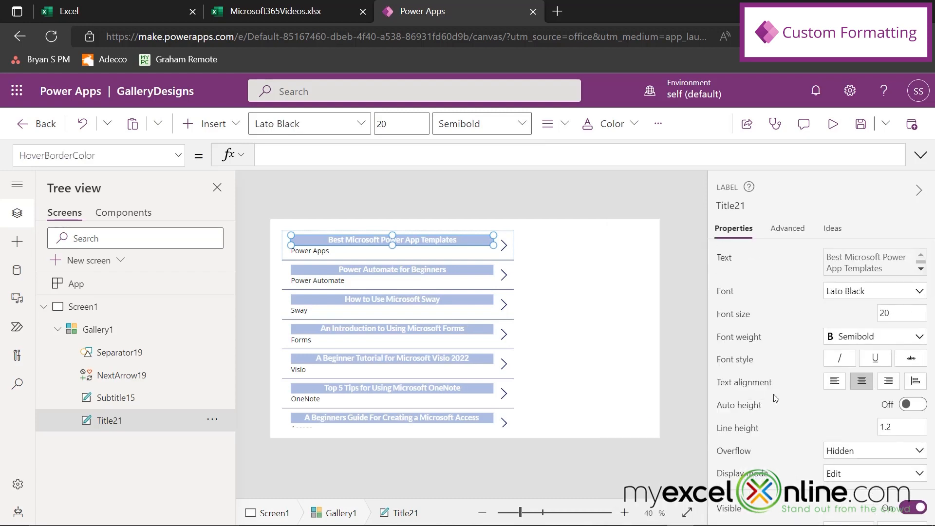